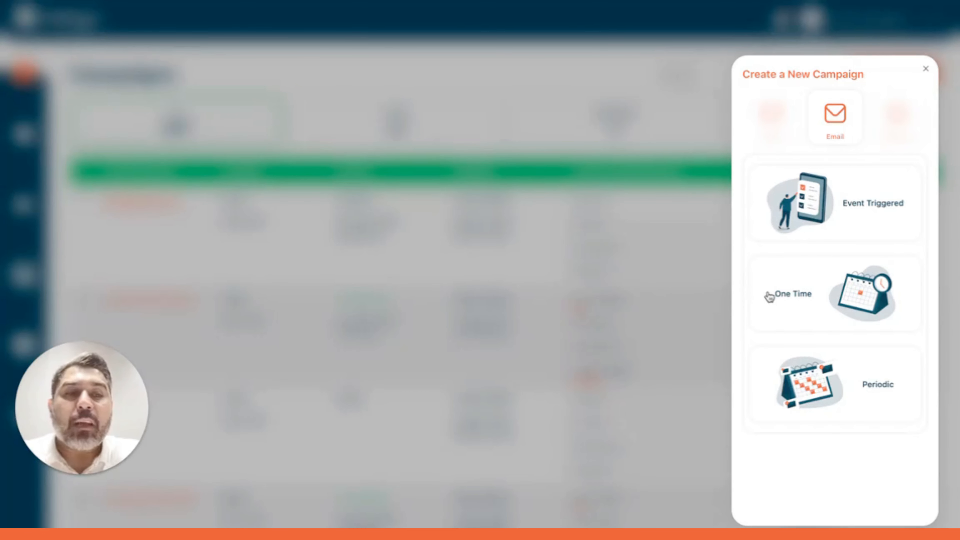
Start a one-time email campaign and name it "My First shirt Promotion Campaign"
{"action": "left_click", "coordinate": [793, 283]}
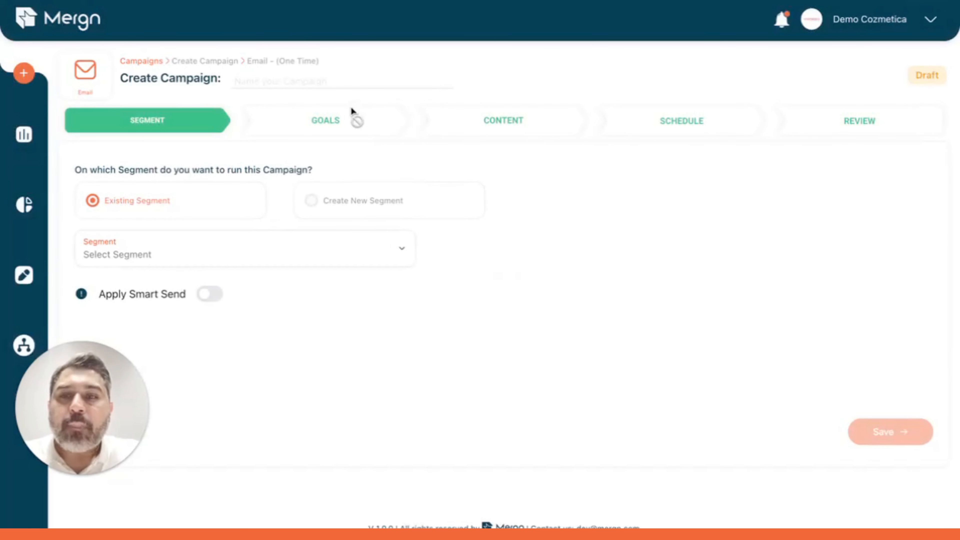
{"action": "left_click", "coordinate": [285, 81]}
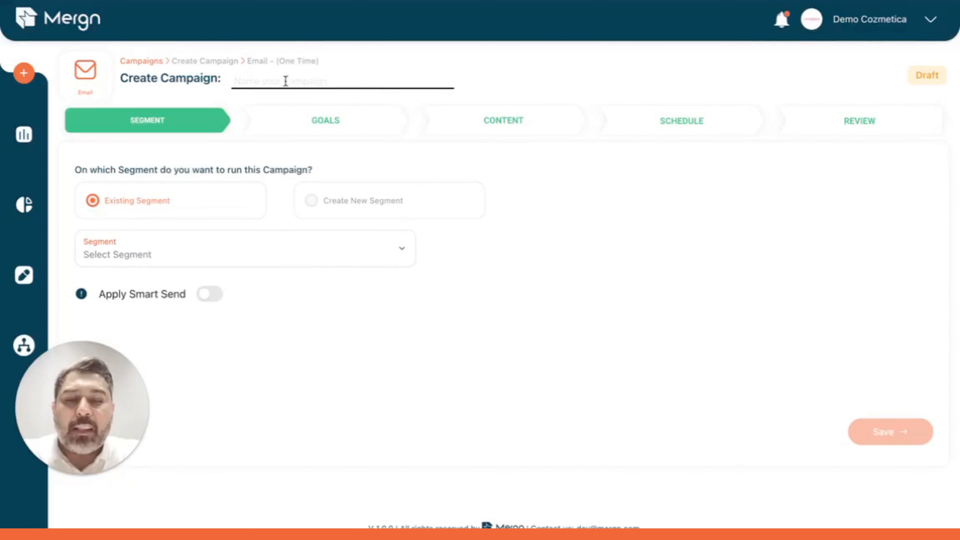
{"action": "type", "text": "My First "}
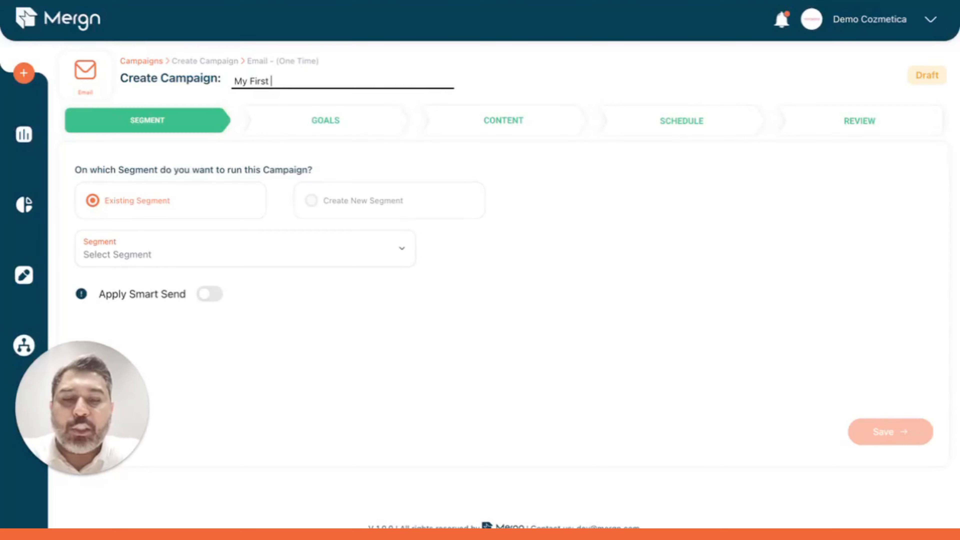
{"action": "type", "text": "Shit Prom"}
{"action": "key", "text": "BackSpace"}
{"action": "key", "text": "BackSpace"}
{"action": "key", "text": "BackSpace"}
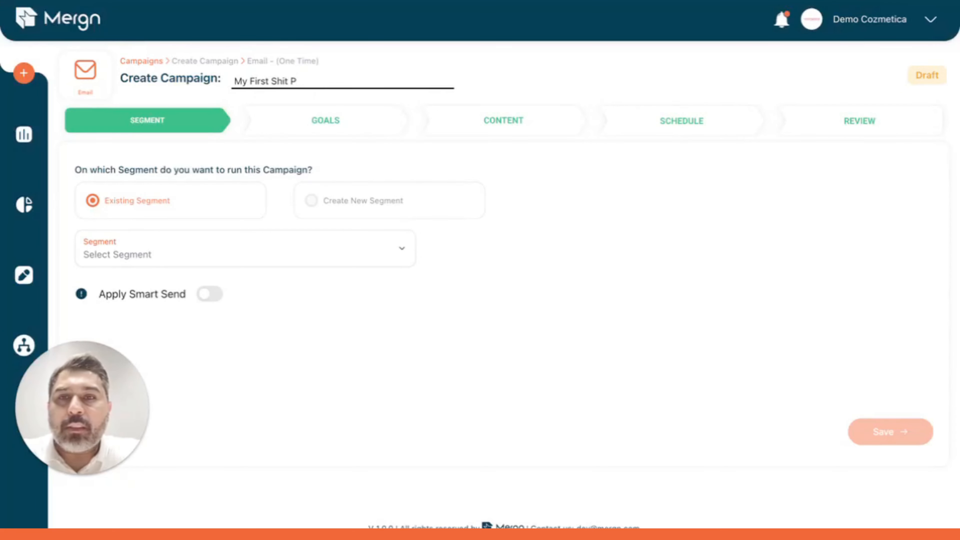
{"action": "key", "text": "BackSpace"}
{"action": "key", "text": "BackSpace"}
{"action": "key", "text": "BackSpace"}
{"action": "key", "text": "BackSpace"}
{"action": "key", "text": "BackSpace"}
{"action": "key", "text": "BackSpace"}
{"action": "type", "text": "sh"}
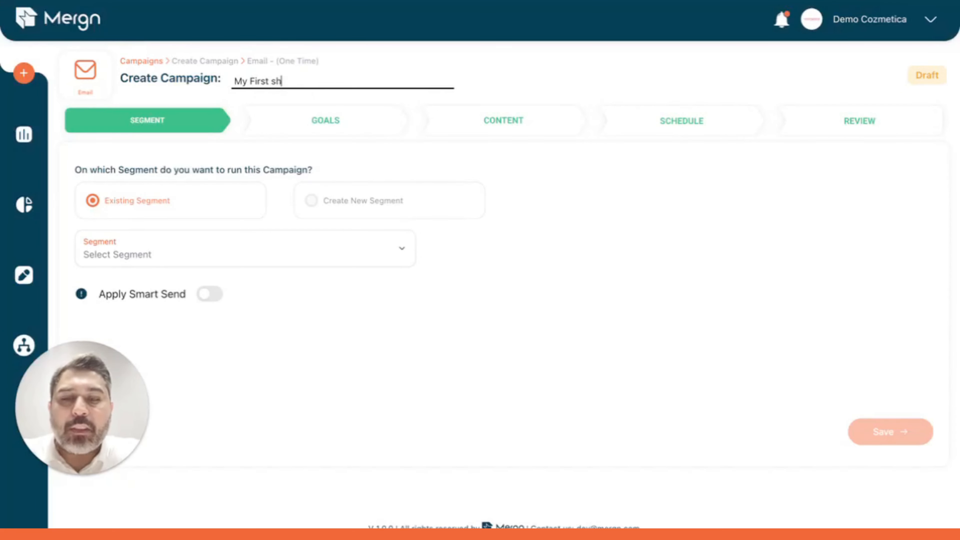
{"action": "type", "text": "irt Promotion "}
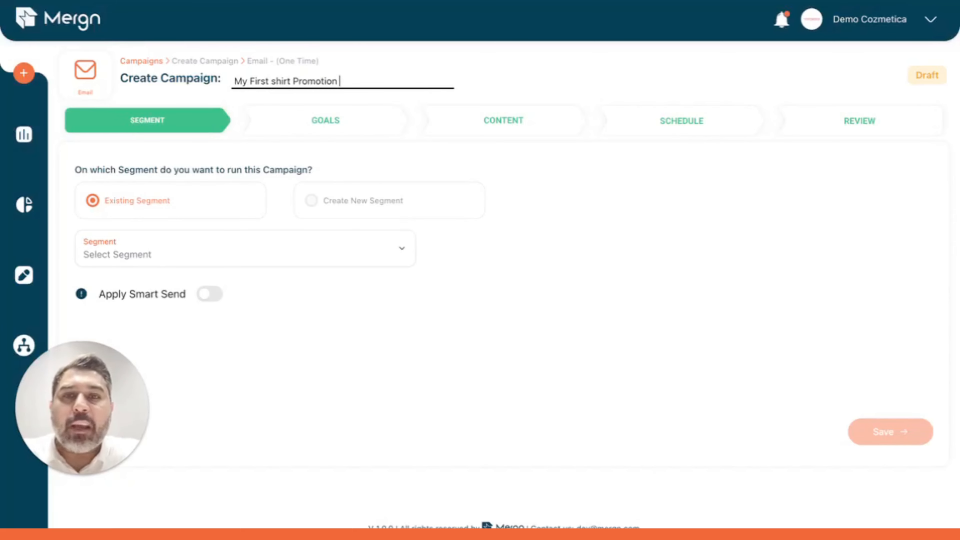
{"action": "type", "text": "Campaign"}
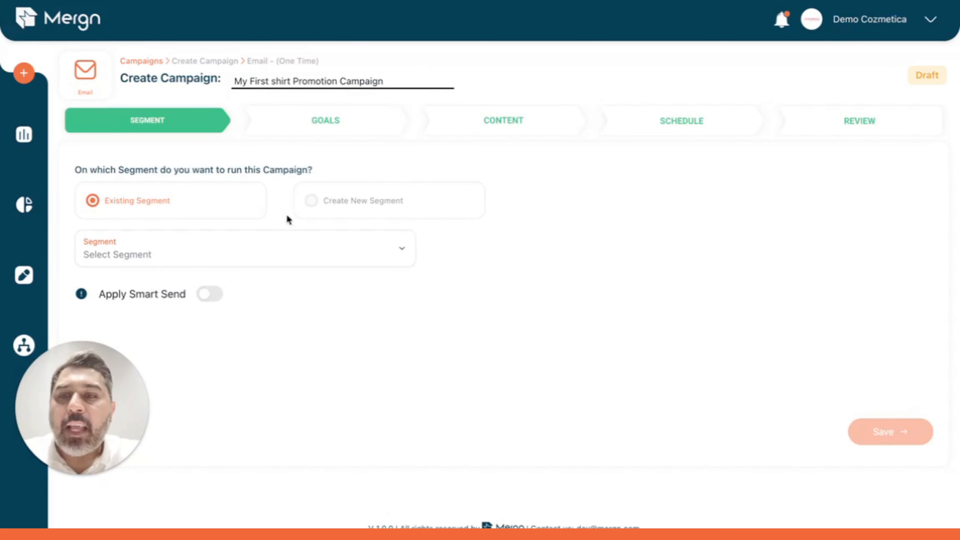
Choose the existing segment "Not Complete Order in Last 360 Days" for the campaign, review its definition and save the segment stage
{"action": "left_click", "coordinate": [238, 243]}
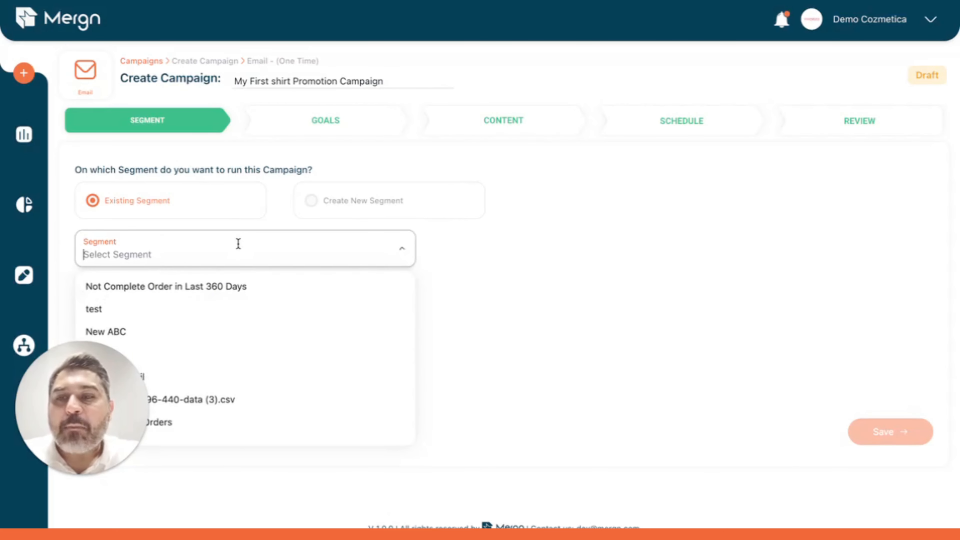
{"action": "left_click", "coordinate": [234, 289]}
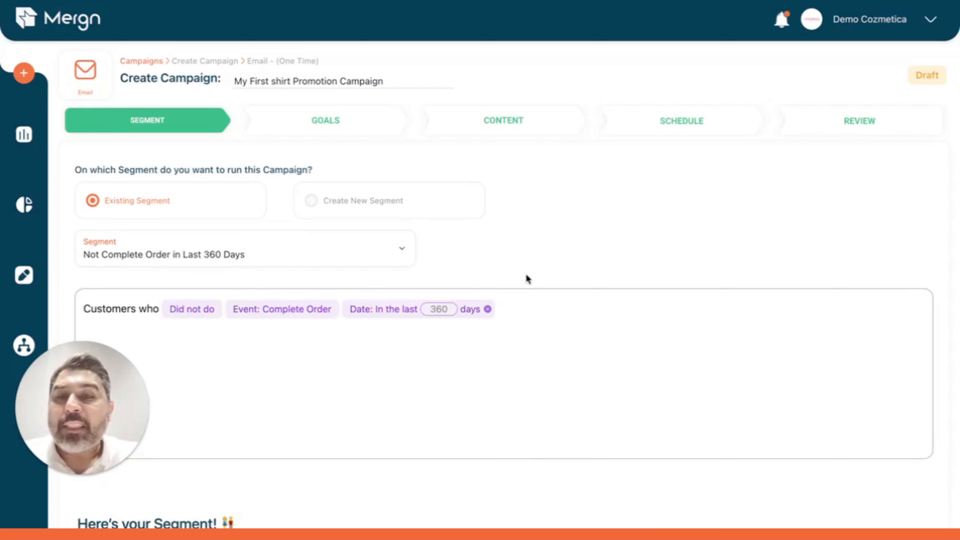
{"action": "scroll", "coordinate": [527, 279], "scroll_direction": "down", "scroll_amount": 5}
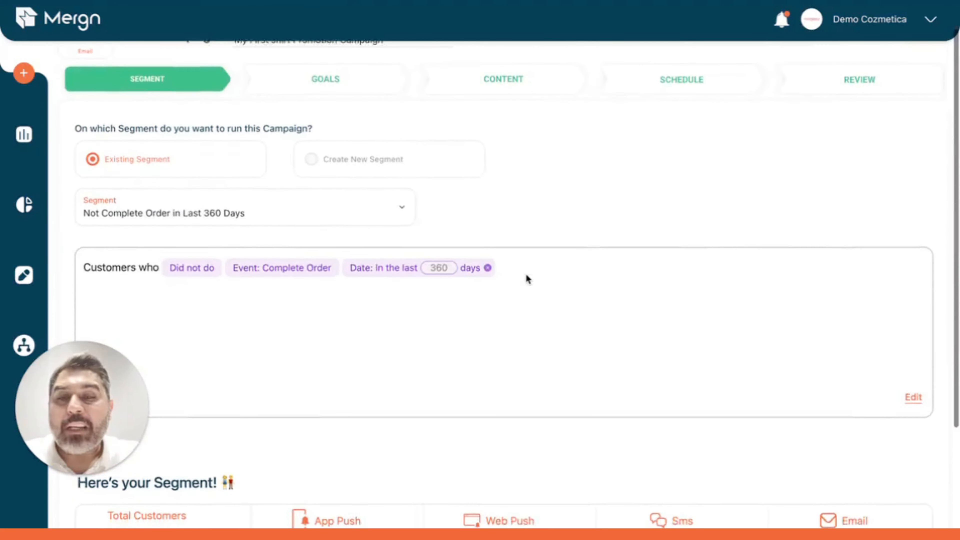
{"action": "scroll", "coordinate": [527, 283], "scroll_direction": "up", "scroll_amount": 4}
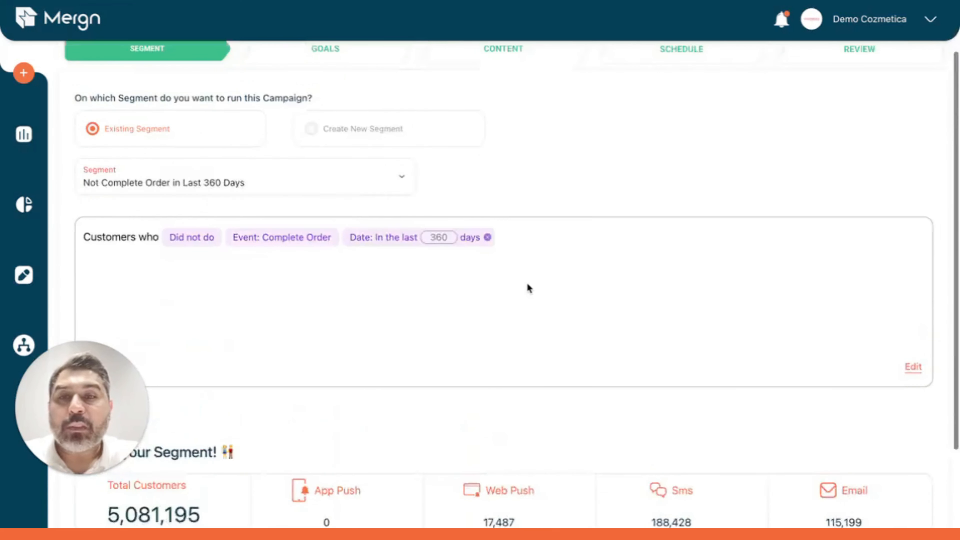
{"action": "scroll", "coordinate": [527, 283], "scroll_direction": "down", "scroll_amount": 4}
{"action": "scroll", "coordinate": [528, 288], "scroll_direction": "up", "scroll_amount": 4}
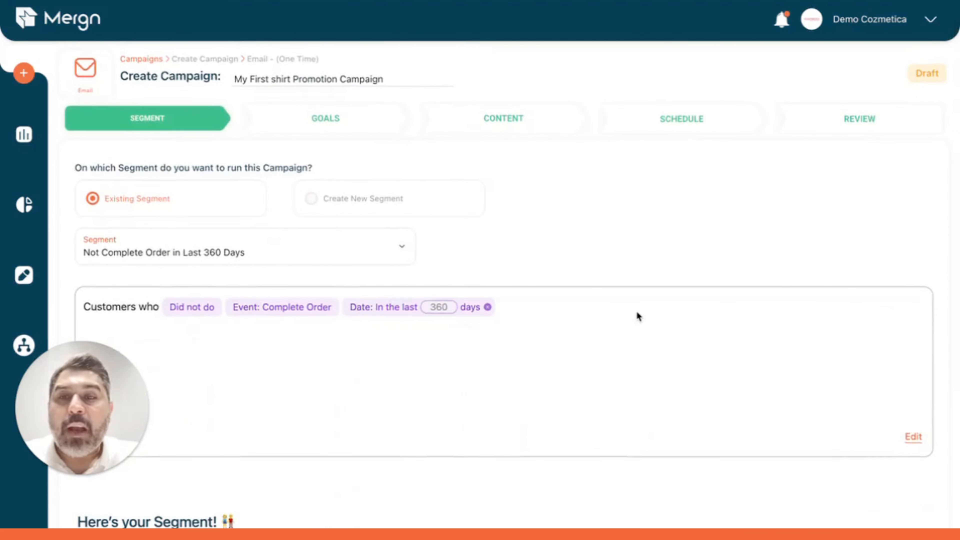
{"action": "scroll", "coordinate": [636, 315], "scroll_direction": "down", "scroll_amount": 4}
{"action": "left_click", "coordinate": [899, 471]}
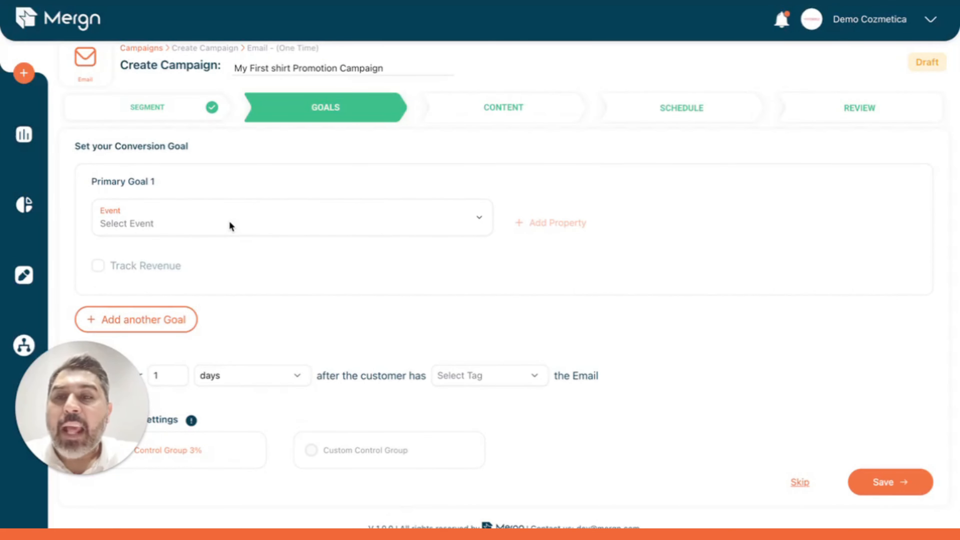
Set the event of Primary Goal 1 to Complete Order
{"action": "left_click", "coordinate": [178, 219]}
{"action": "type", "text": "com"}
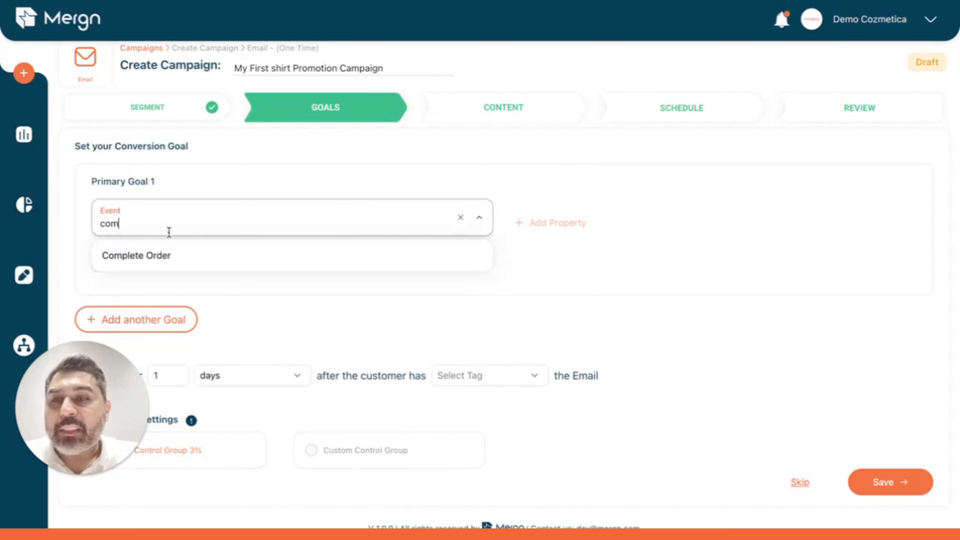
{"action": "left_click", "coordinate": [173, 256]}
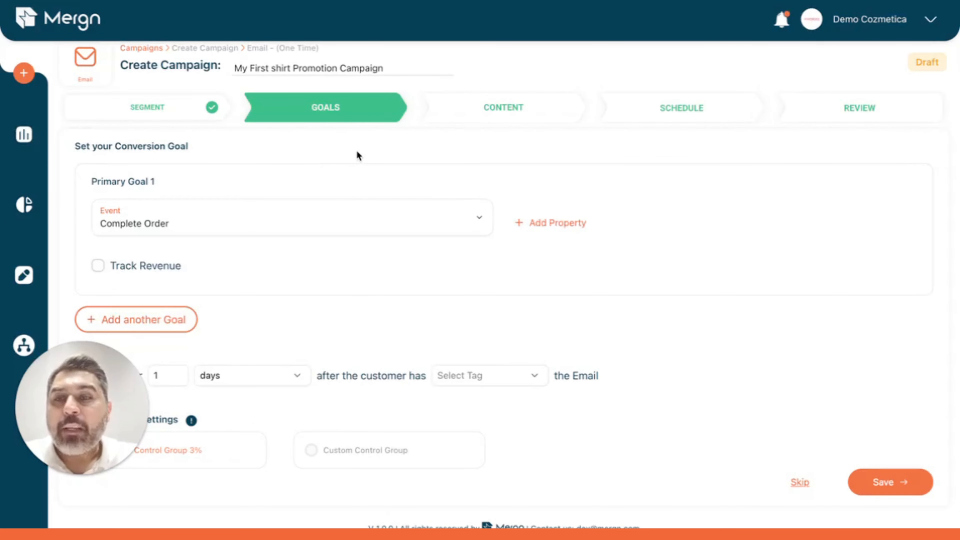
Enable revenue tracking for Primary Goal 1 using the "total" property
{"action": "left_click", "coordinate": [164, 266]}
{"action": "left_click", "coordinate": [166, 308]}
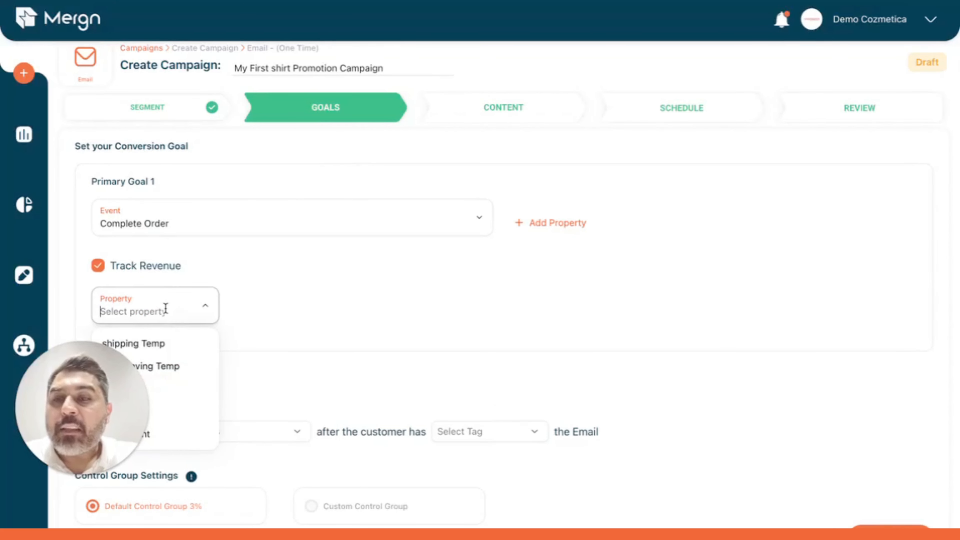
{"action": "scroll", "coordinate": [167, 333], "scroll_direction": "down", "scroll_amount": 2}
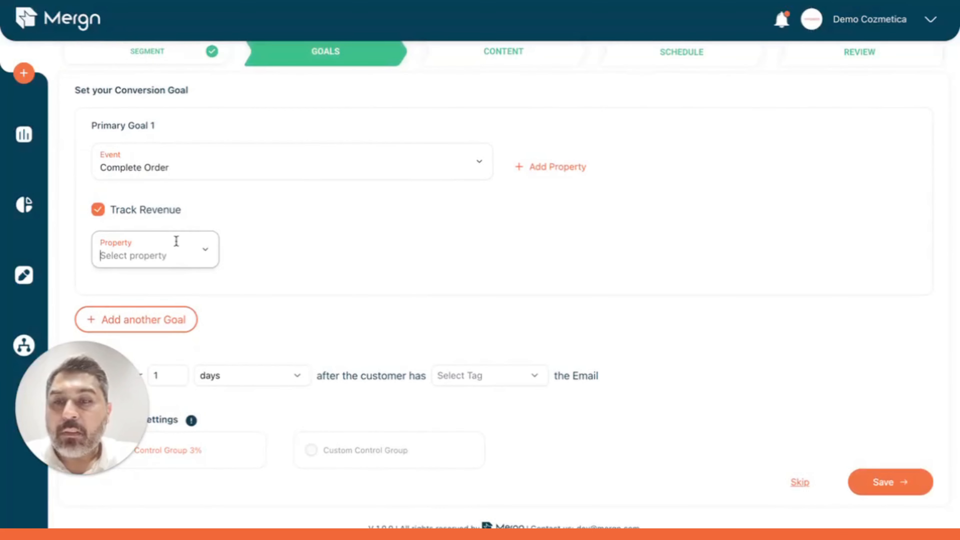
{"action": "type", "text": "to"}
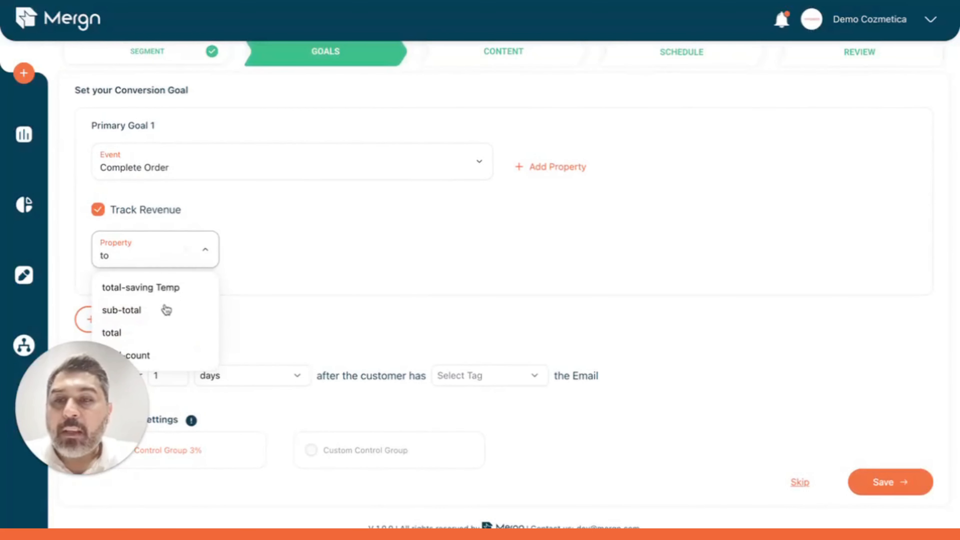
{"action": "left_click", "coordinate": [156, 332]}
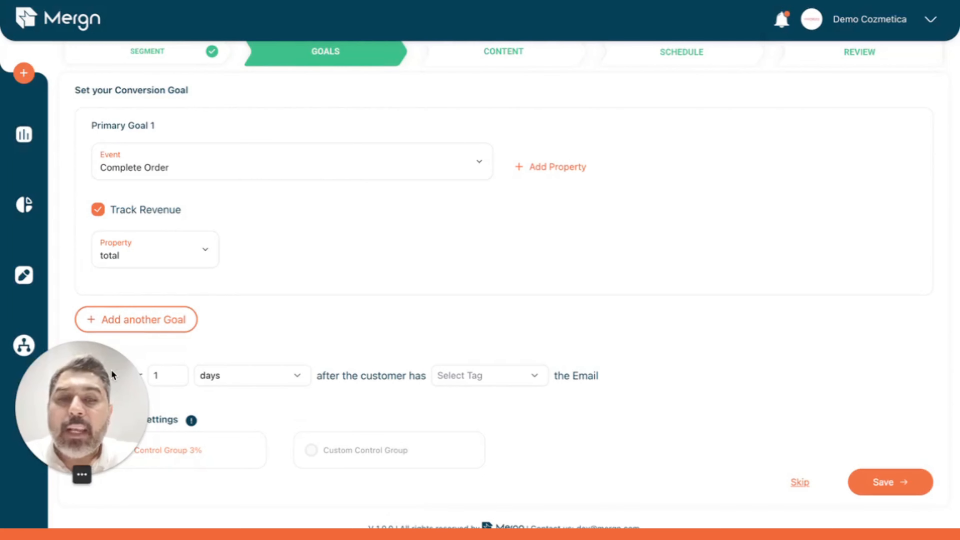
Set the goal tracking to count after the customer has Opened the email
{"action": "left_click_drag", "start_coordinate": [112, 374], "coordinate": [934, 332]}
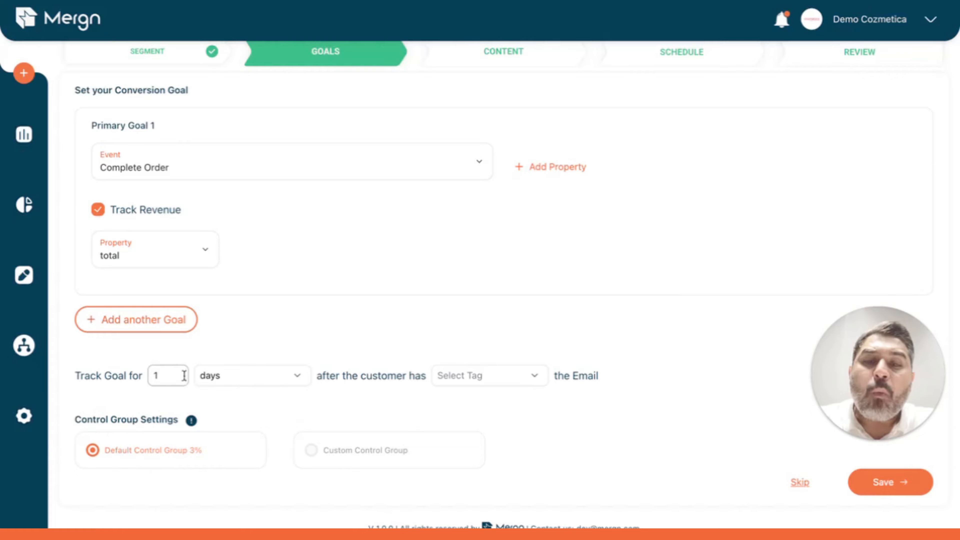
{"action": "left_click", "coordinate": [454, 379]}
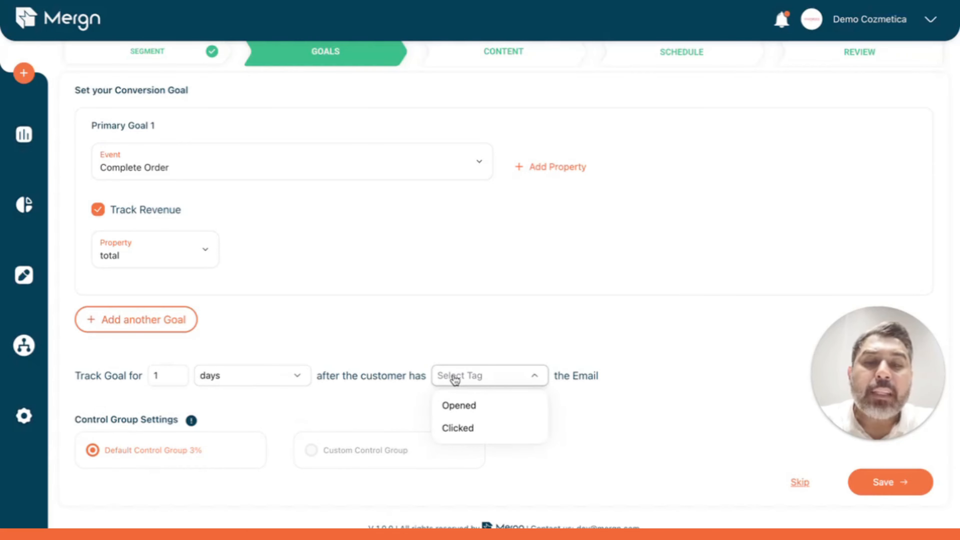
{"action": "left_click", "coordinate": [465, 410]}
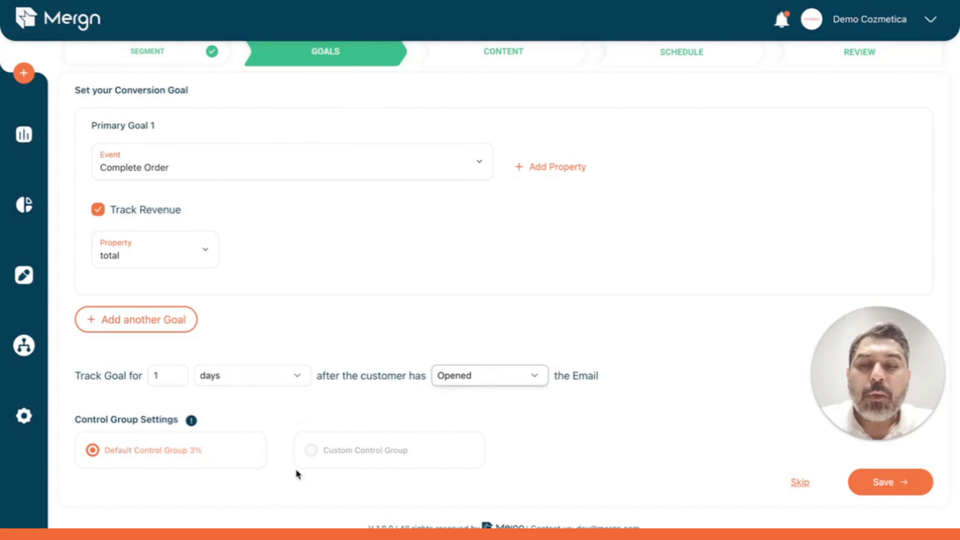
Switch to a custom control group of 50% and save the conversion goal settings
{"action": "mouse_move", "coordinate": [193, 422]}
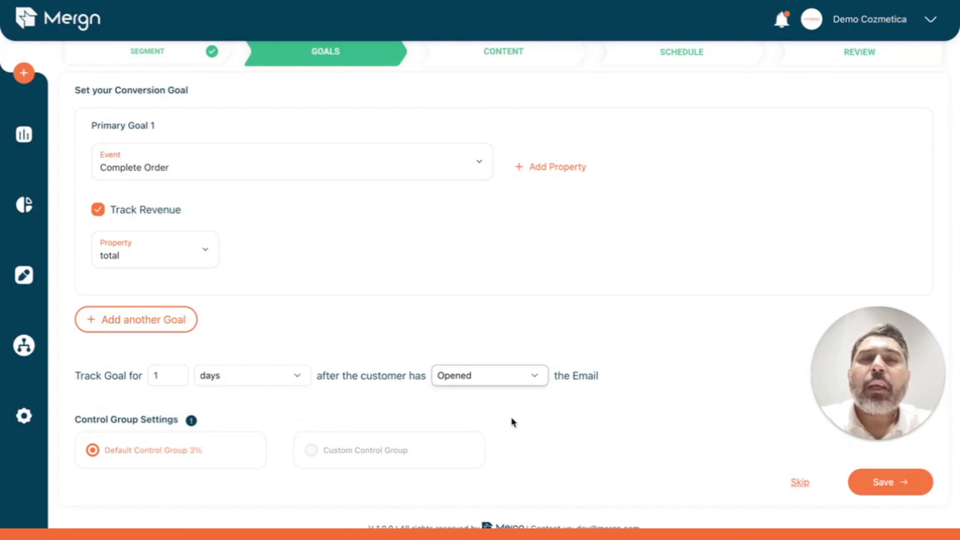
{"action": "left_click", "coordinate": [316, 451]}
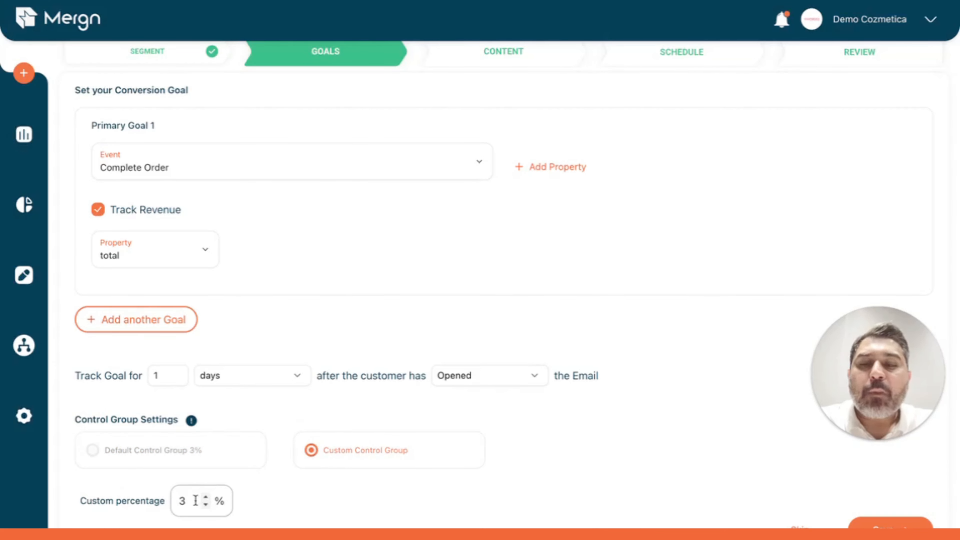
{"action": "left_click_drag", "start_coordinate": [196, 500], "coordinate": [152, 500]}
{"action": "type", "text": "50"}
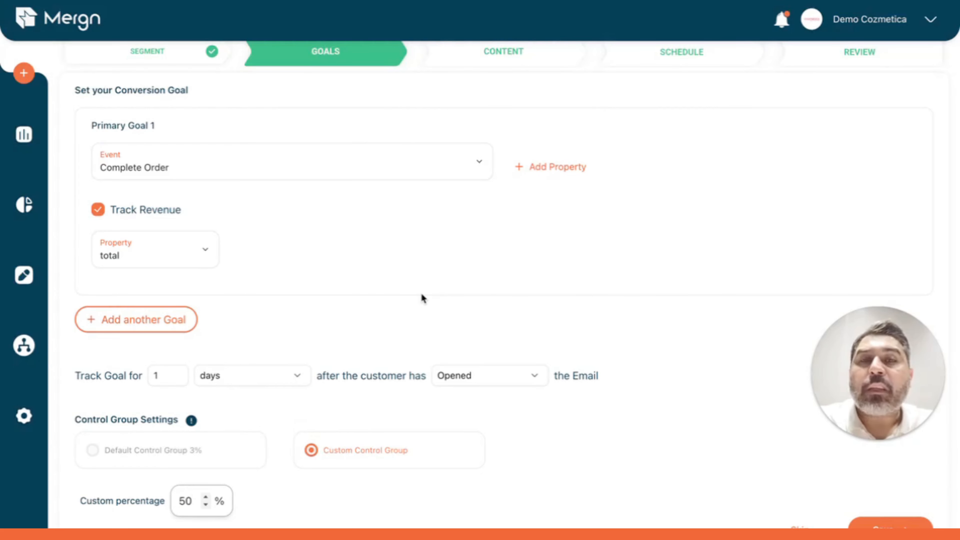
{"action": "scroll", "coordinate": [421, 294], "scroll_direction": "down", "scroll_amount": 1}
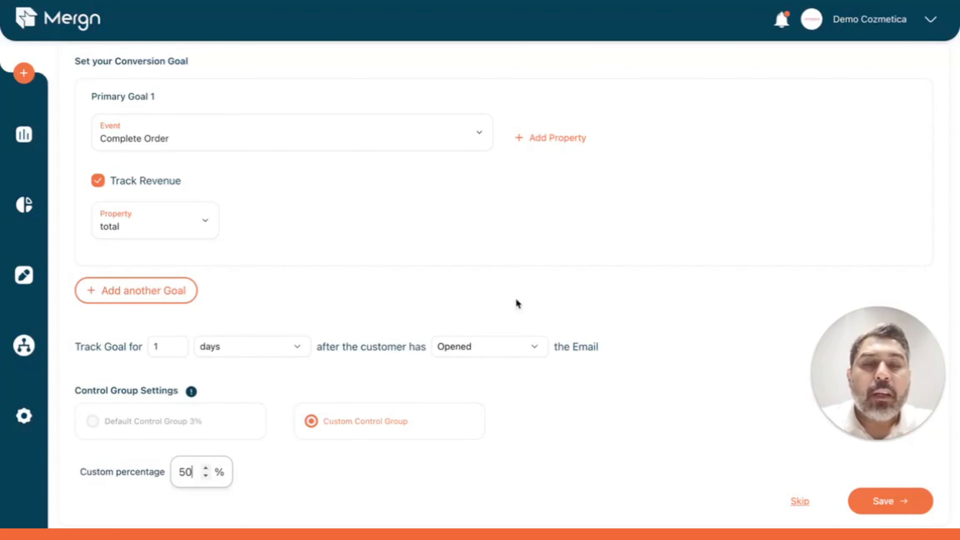
{"action": "scroll", "coordinate": [581, 414], "scroll_direction": "up", "scroll_amount": 3}
{"action": "scroll", "coordinate": [582, 415], "scroll_direction": "down", "scroll_amount": 3}
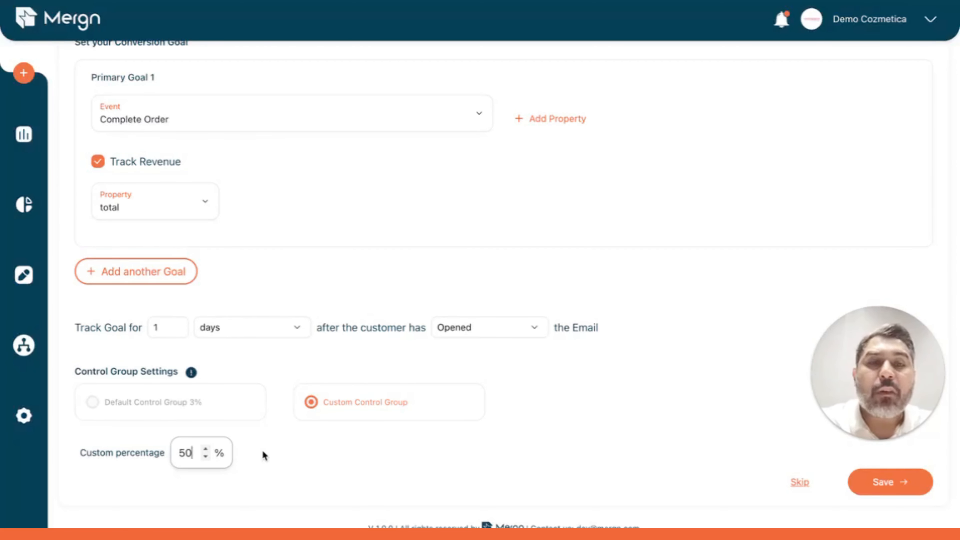
{"action": "scroll", "coordinate": [475, 465], "scroll_direction": "up", "scroll_amount": 3}
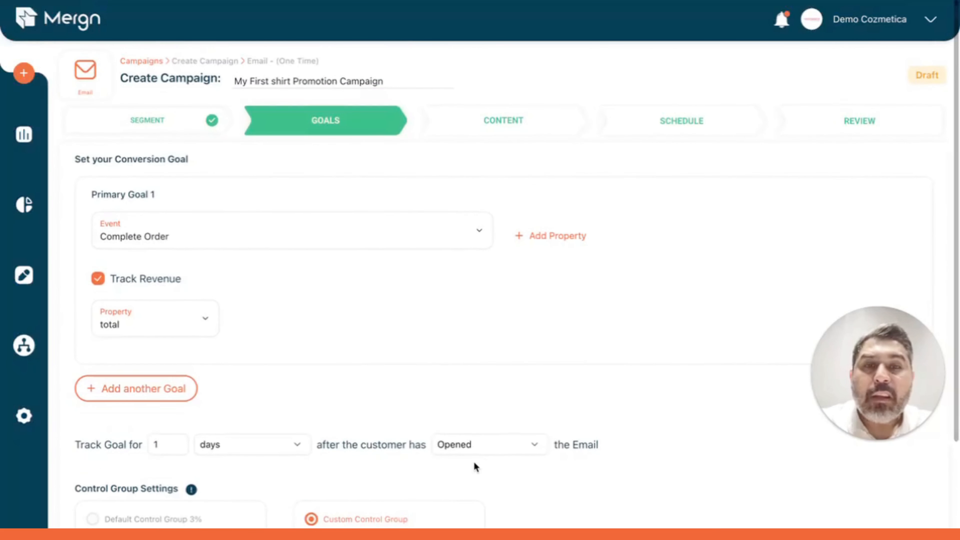
{"action": "scroll", "coordinate": [473, 461], "scroll_direction": "down", "scroll_amount": 3}
{"action": "left_click", "coordinate": [903, 485]}
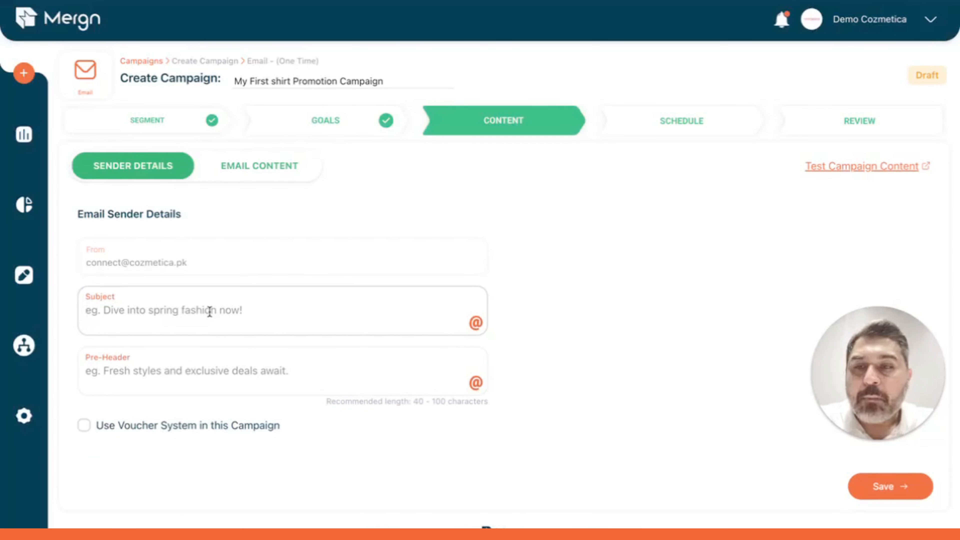
Enter the email subject "Hey this is a new offer on Shirts!" and the pre-header "You get 50% OFF on your Purhcase!"
{"action": "left_click", "coordinate": [210, 312]}
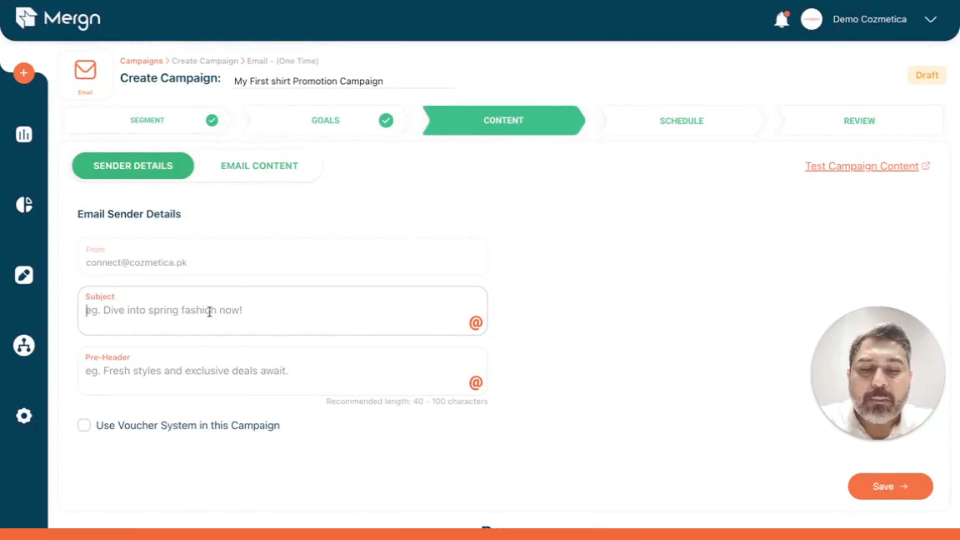
{"action": "type", "text": "NEW"}
{"action": "key", "text": "BackSpace"}
{"action": "key", "text": "BackSpace"}
{"action": "key", "text": "BackSpace"}
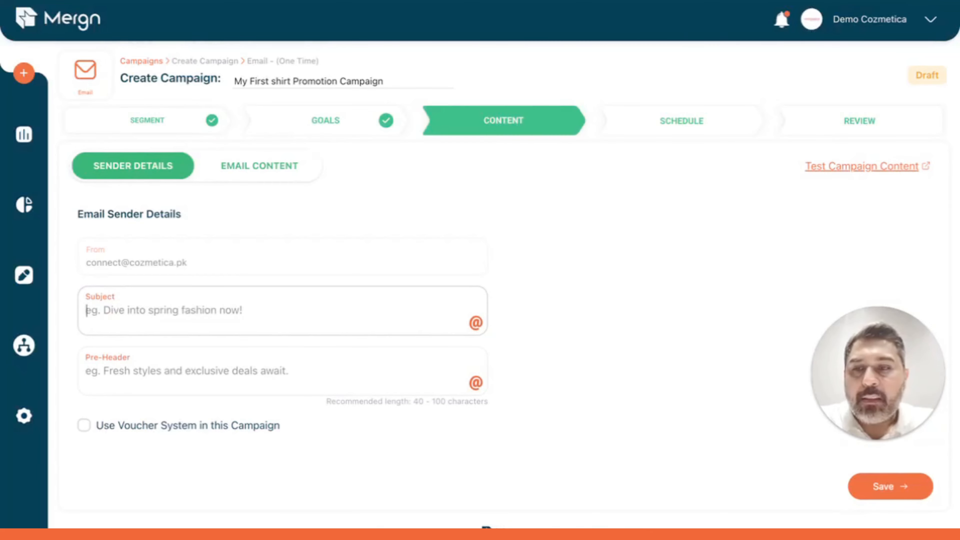
{"action": "type", "text": "Hey this is a new"}
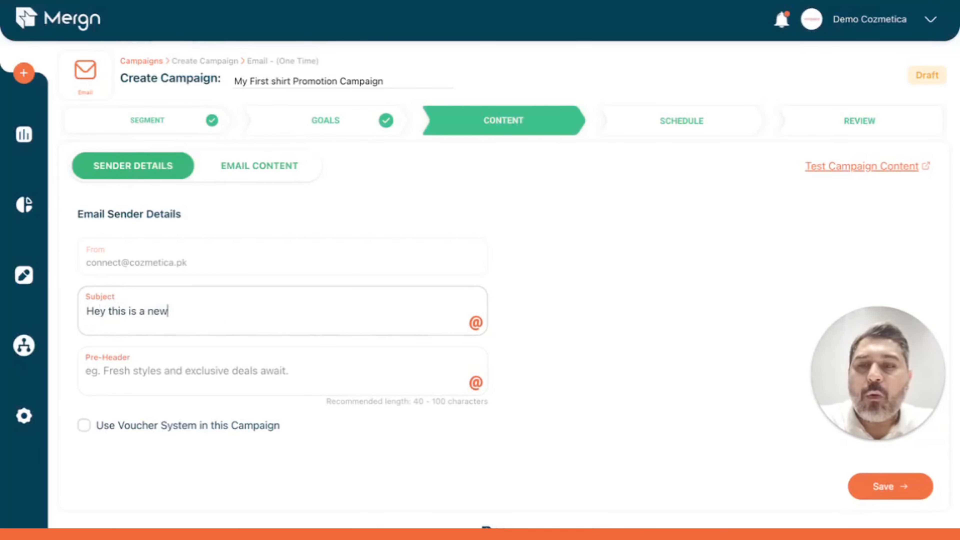
{"action": "type", "text": " offer on Shir"}
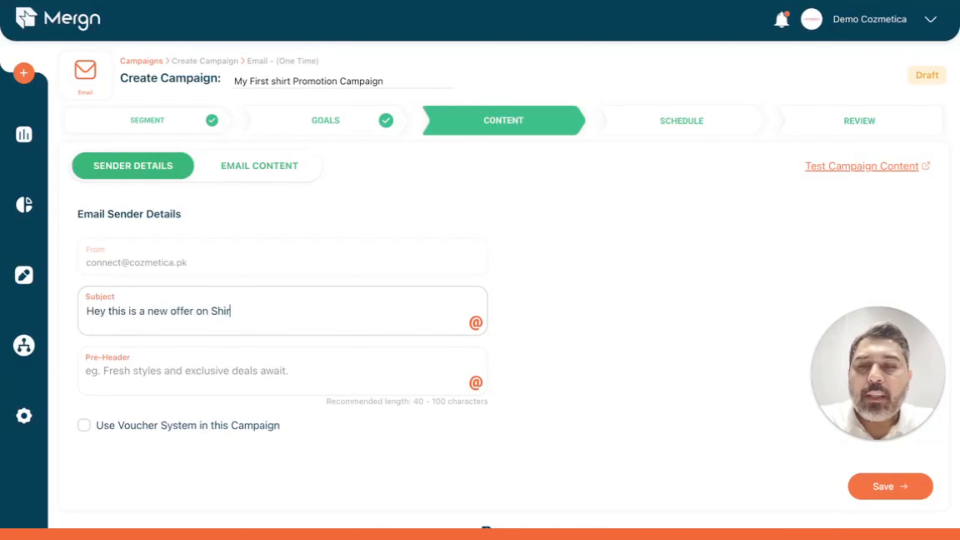
{"action": "type", "text": "ts!"}
{"action": "left_click", "coordinate": [181, 367]}
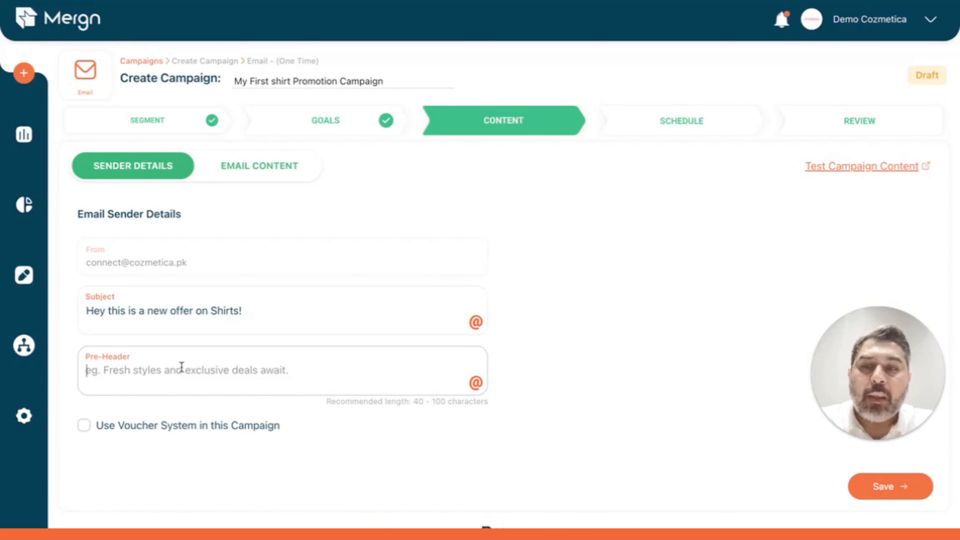
{"action": "type", "text": "You get 50% OFF on your Purhcase!"}
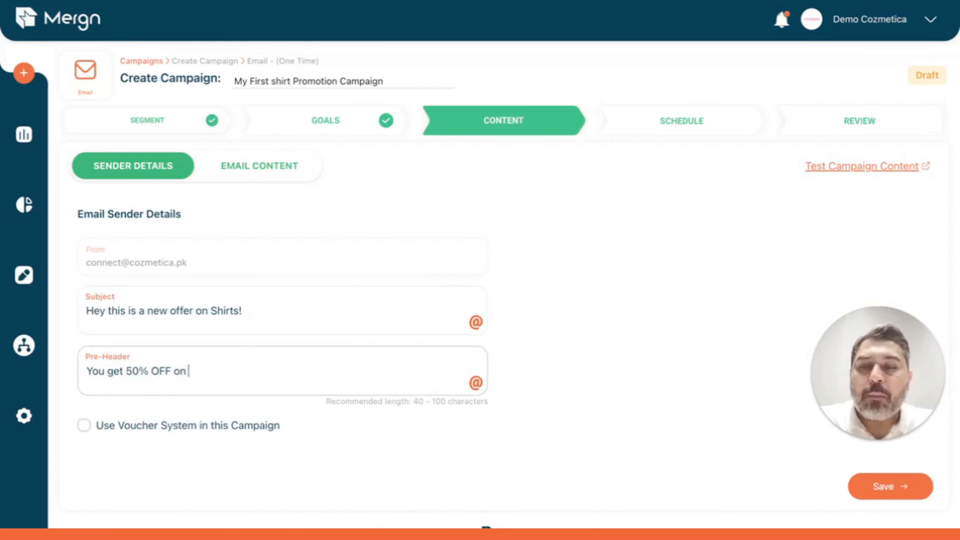
Open the campaign's email content editor
{"action": "left_click", "coordinate": [248, 169]}
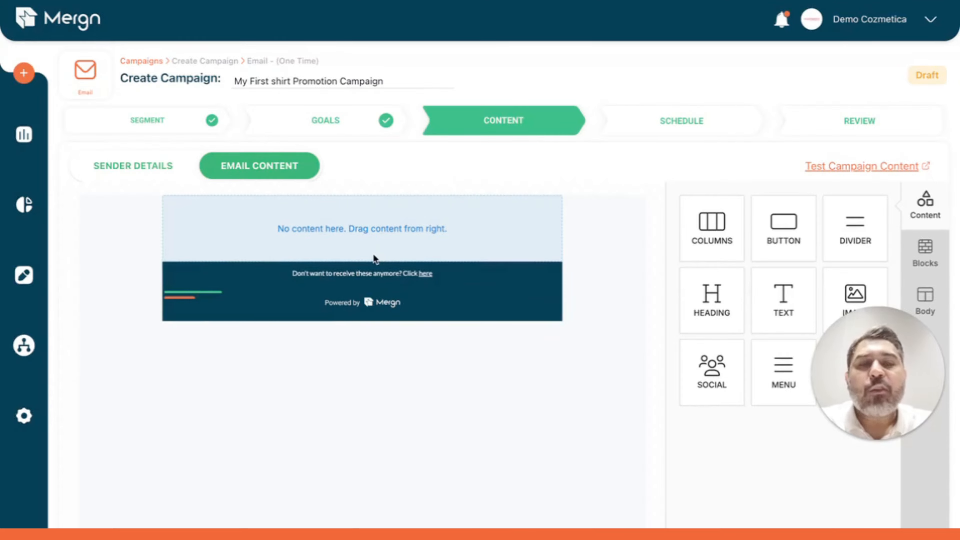
Add a heading to the empty email body with the text "You get 50% OFF on new shirts!"
{"action": "left_click_drag", "start_coordinate": [699, 303], "coordinate": [390, 210]}
{"action": "left_click", "coordinate": [370, 208]}
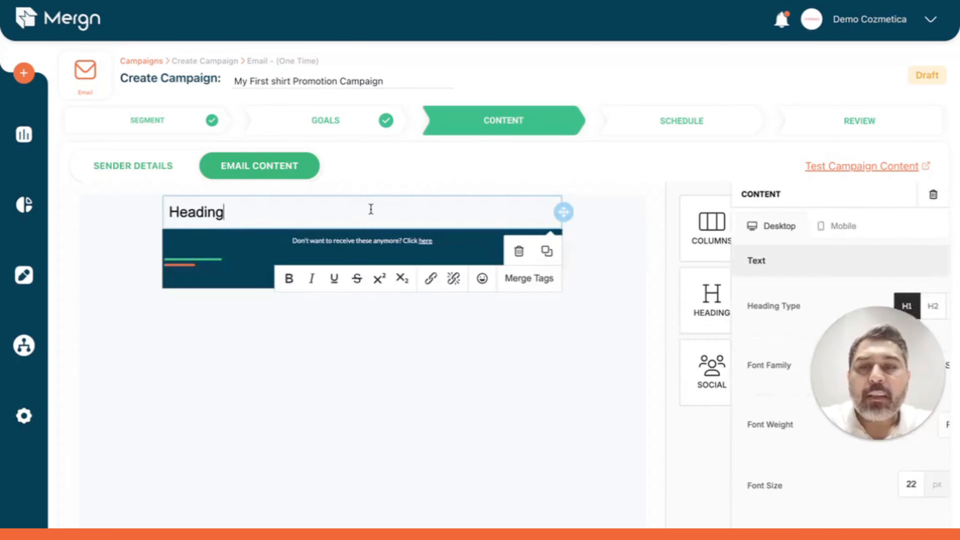
{"action": "left_click", "coordinate": [144, 205]}
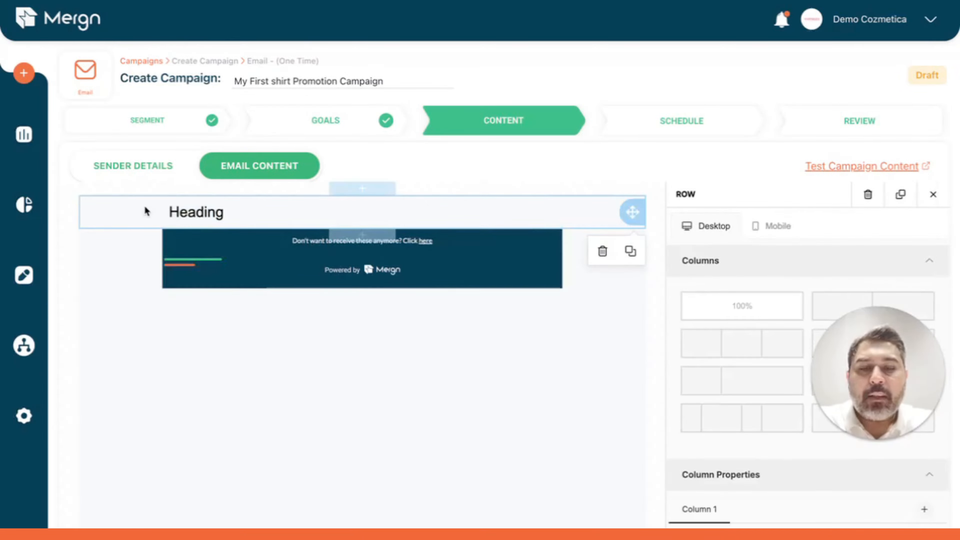
{"action": "left_click", "coordinate": [249, 213]}
{"action": "left_click_drag", "start_coordinate": [249, 213], "coordinate": [167, 212]}
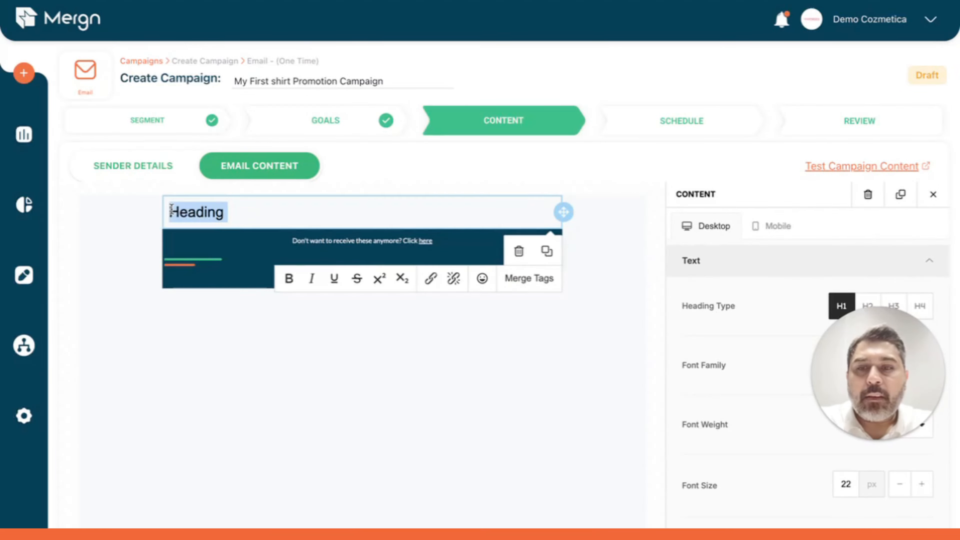
{"action": "type", "text": "You get 50% "}
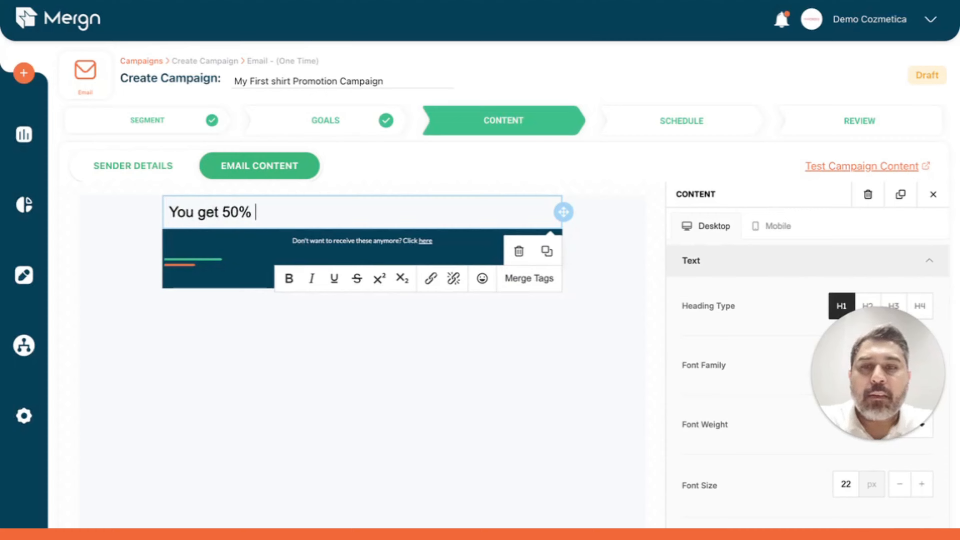
{"action": "type", "text": "OFF on new s"}
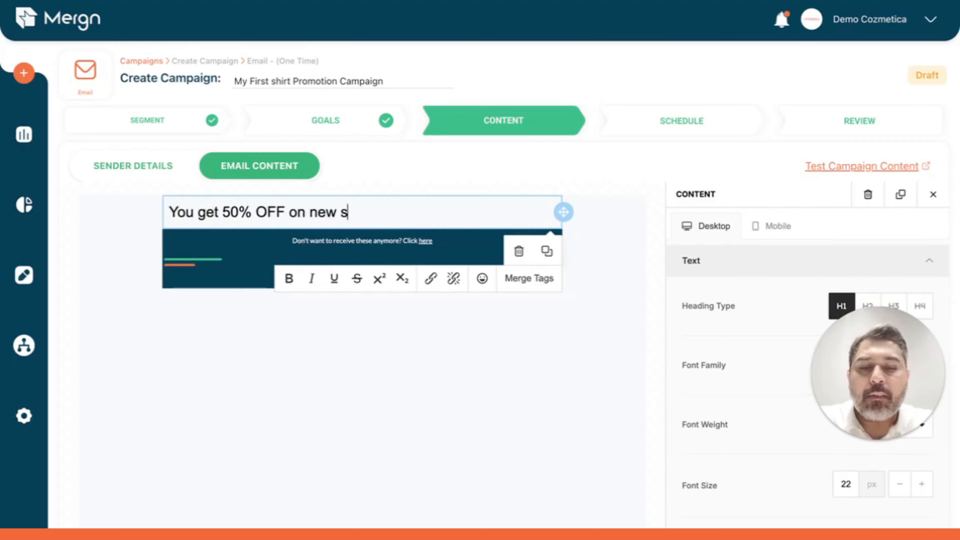
{"action": "type", "text": "hirts!"}
Center-align the "You get 50% OFF on new shirts!" heading and close its settings
{"action": "key", "text": "ctrl+a"}
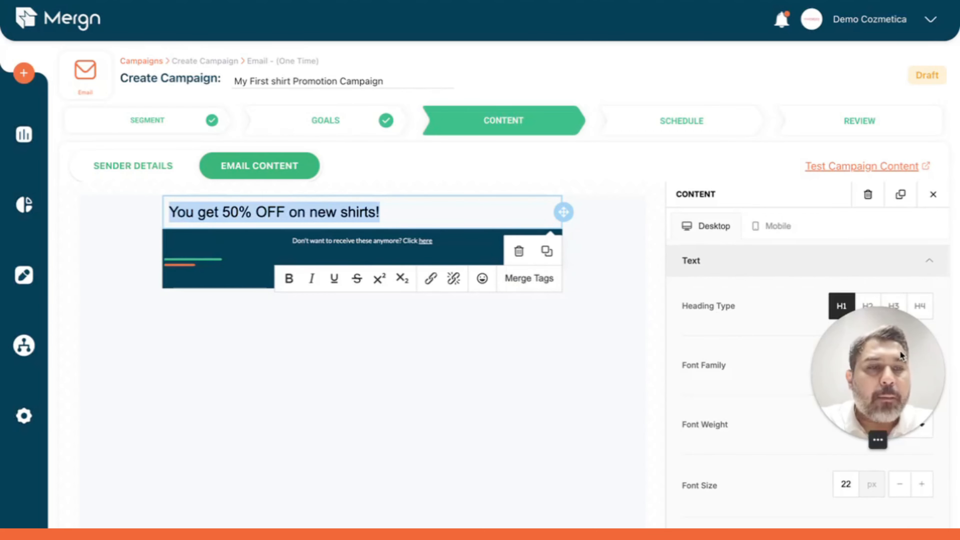
{"action": "scroll", "coordinate": [744, 368], "scroll_direction": "down", "scroll_amount": 3}
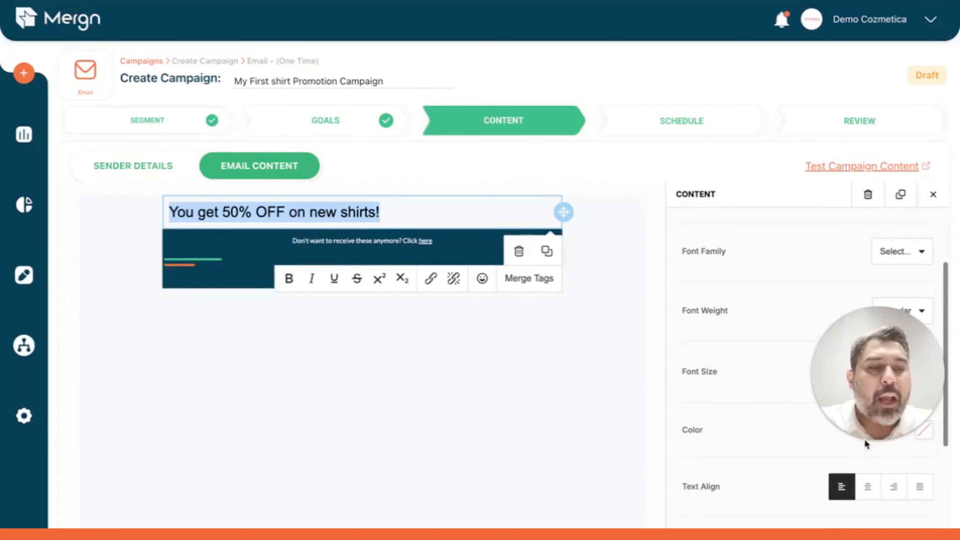
{"action": "left_click", "coordinate": [868, 486]}
{"action": "left_click", "coordinate": [933, 194]}
Insert an image block below the heading, then delete that block again
{"action": "left_click_drag", "start_coordinate": [855, 293], "coordinate": [413, 226]}
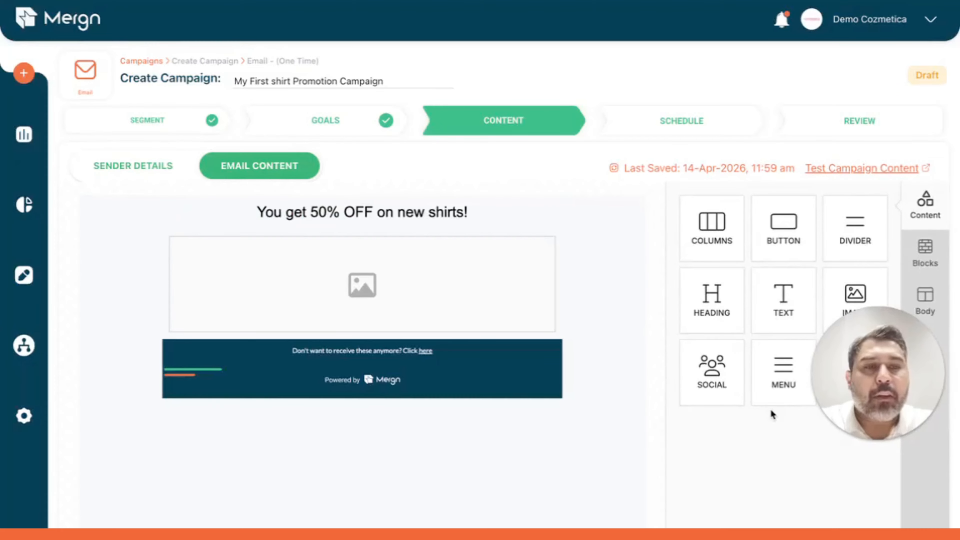
{"action": "scroll", "coordinate": [614, 341], "scroll_direction": "down", "scroll_amount": 4}
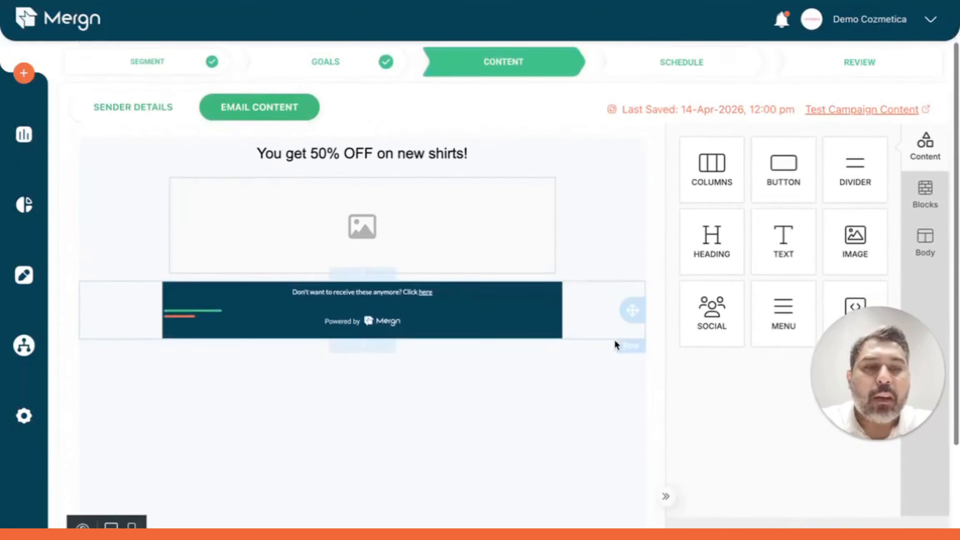
{"action": "left_click", "coordinate": [526, 96]}
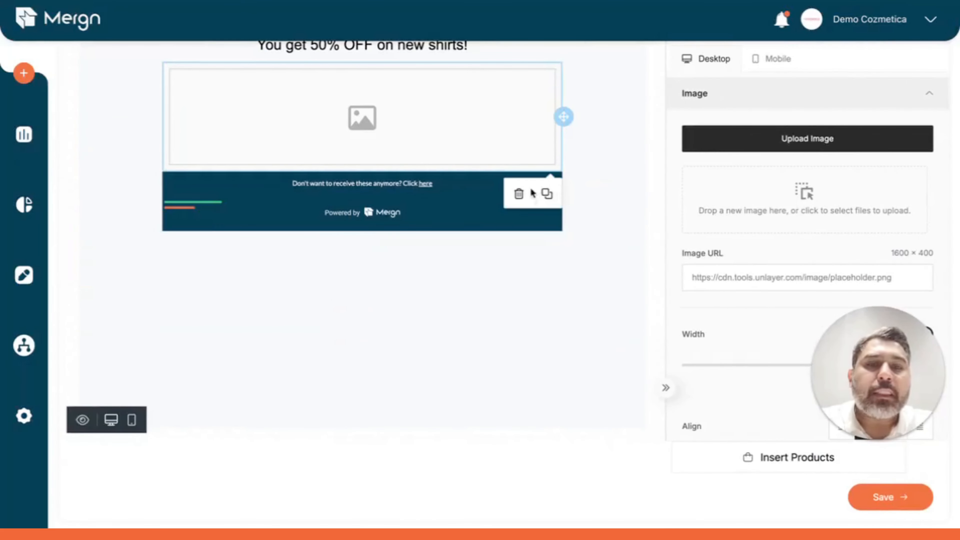
{"action": "left_click", "coordinate": [519, 194]}
{"action": "left_click", "coordinate": [633, 266]}
Insert the Recently Added Products into the email, showing 12 products in 2 columns
{"action": "left_click", "coordinate": [812, 458]}
{"action": "left_click", "coordinate": [757, 212]}
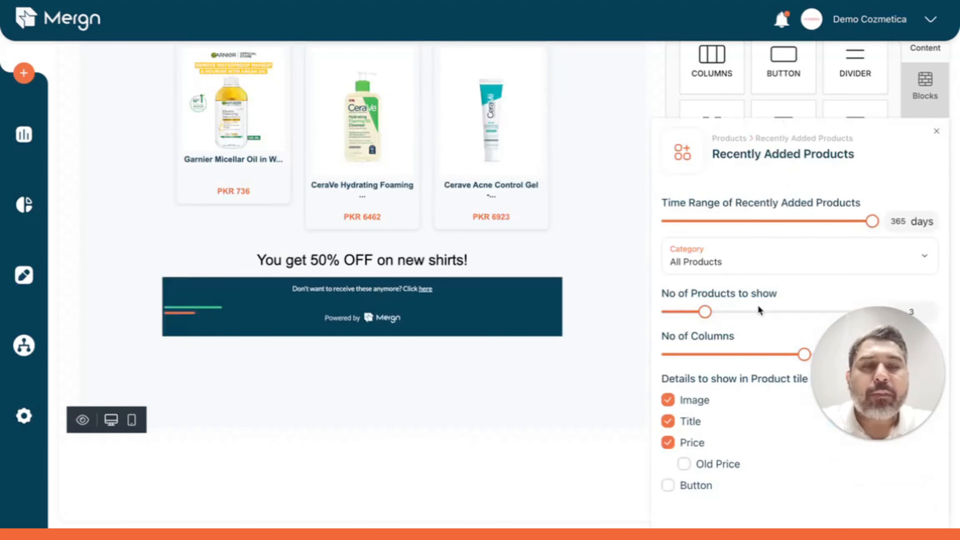
{"action": "left_click_drag", "start_coordinate": [704, 311], "coordinate": [887, 317]}
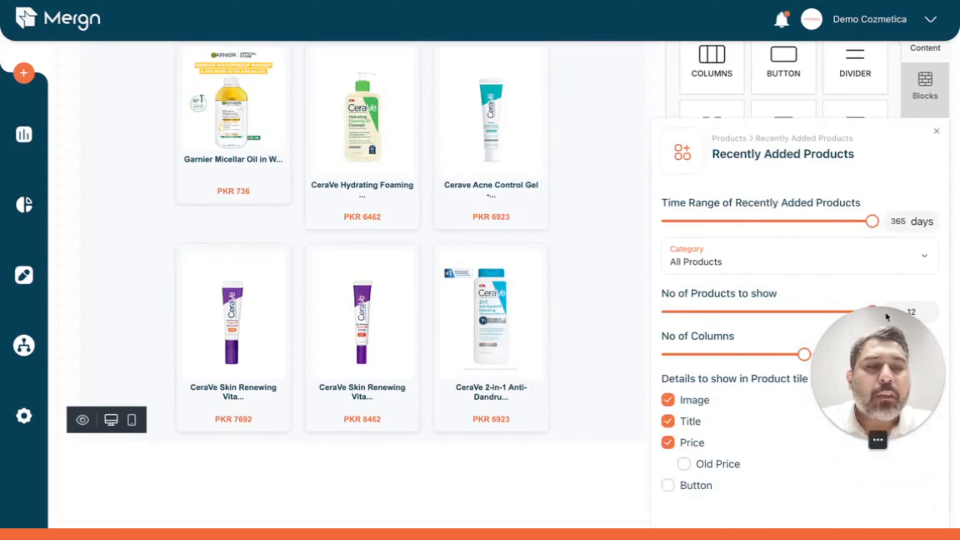
{"action": "left_click_drag", "start_coordinate": [804, 355], "coordinate": [731, 357]}
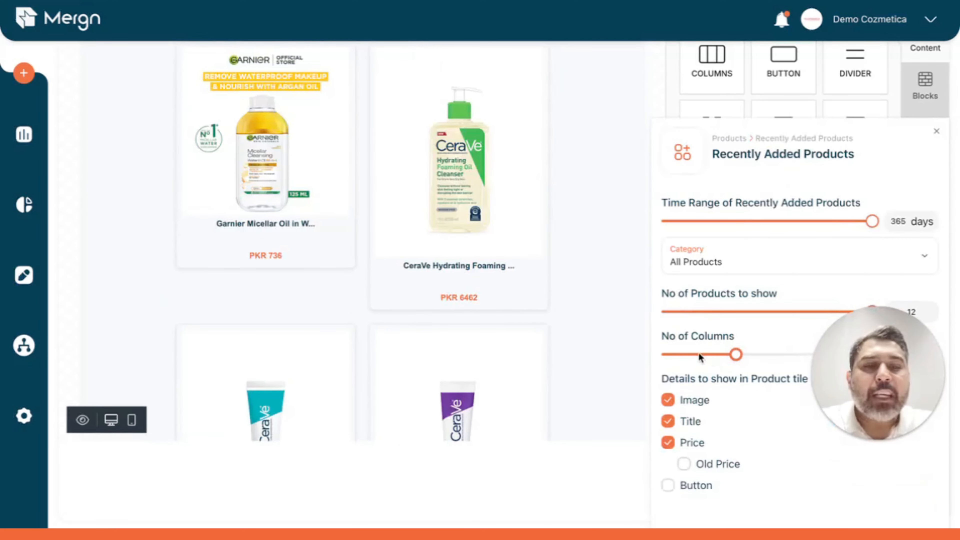
{"action": "left_click", "coordinate": [568, 273]}
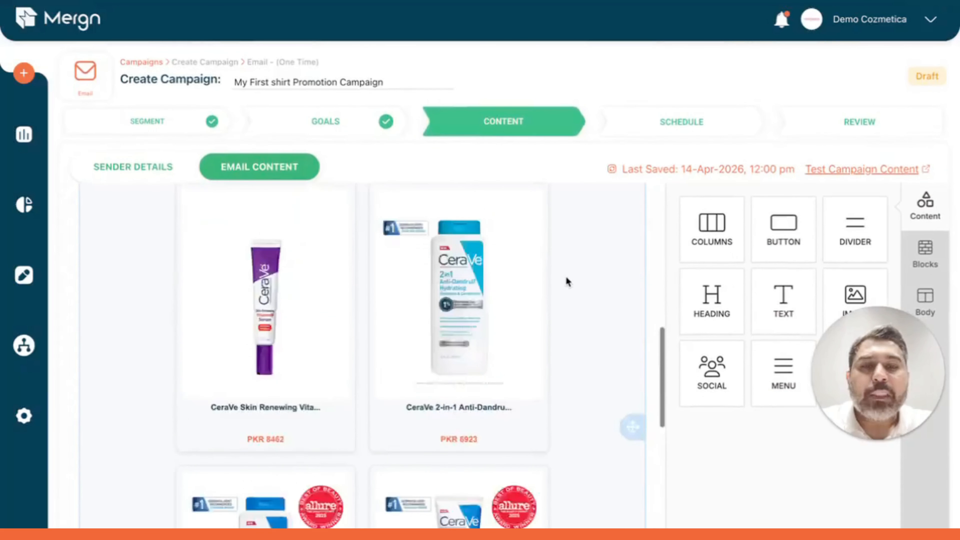
Delete the "You get 50% OFF on new shirts!" heading below the products together with its empty row
{"action": "scroll", "coordinate": [565, 276], "scroll_direction": "down", "scroll_amount": 10}
{"action": "scroll", "coordinate": [553, 485], "scroll_direction": "down", "scroll_amount": 3}
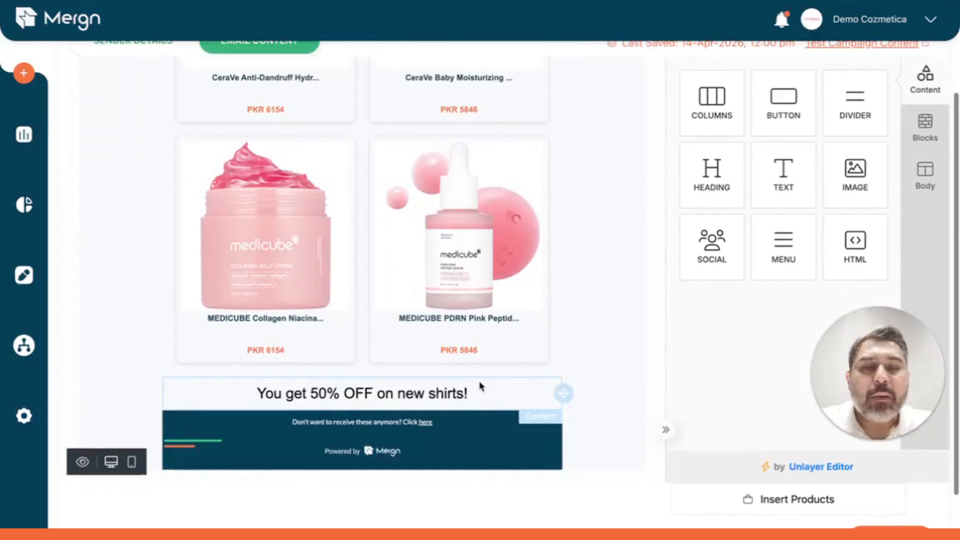
{"action": "left_click", "coordinate": [480, 380]}
{"action": "left_click", "coordinate": [544, 421]}
{"action": "left_click", "coordinate": [632, 308]}
{"action": "left_click", "coordinate": [522, 413]}
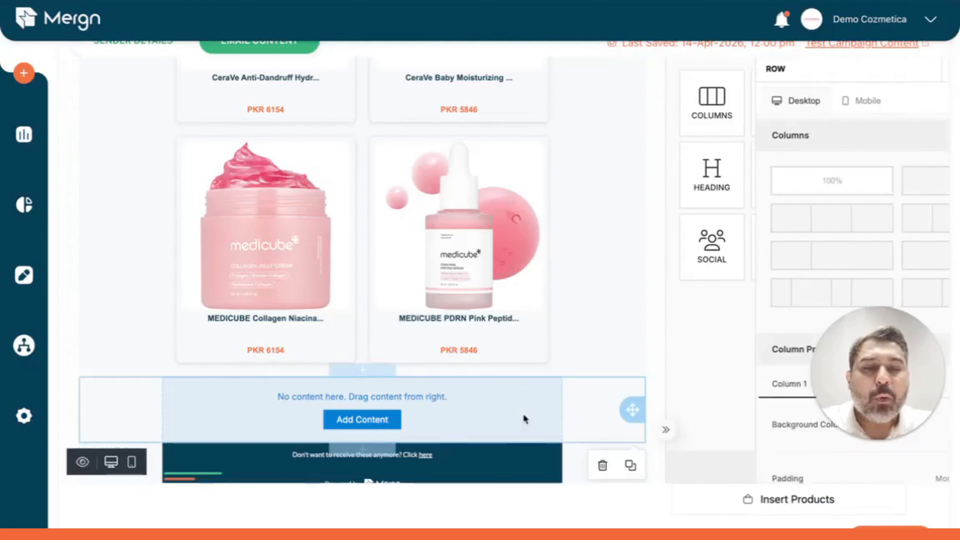
{"action": "left_click", "coordinate": [602, 465]}
{"action": "left_click", "coordinate": [632, 308]}
Add a heading above the product grid reading "Here are the latest Products you might be Interested In!"
{"action": "scroll", "coordinate": [562, 263], "scroll_direction": "up", "scroll_amount": 5}
{"action": "left_click_drag", "start_coordinate": [727, 189], "coordinate": [396, 104]}
{"action": "left_click", "coordinate": [350, 87]}
{"action": "key", "text": "ctrl+a"}
{"action": "type", "text": "H"}
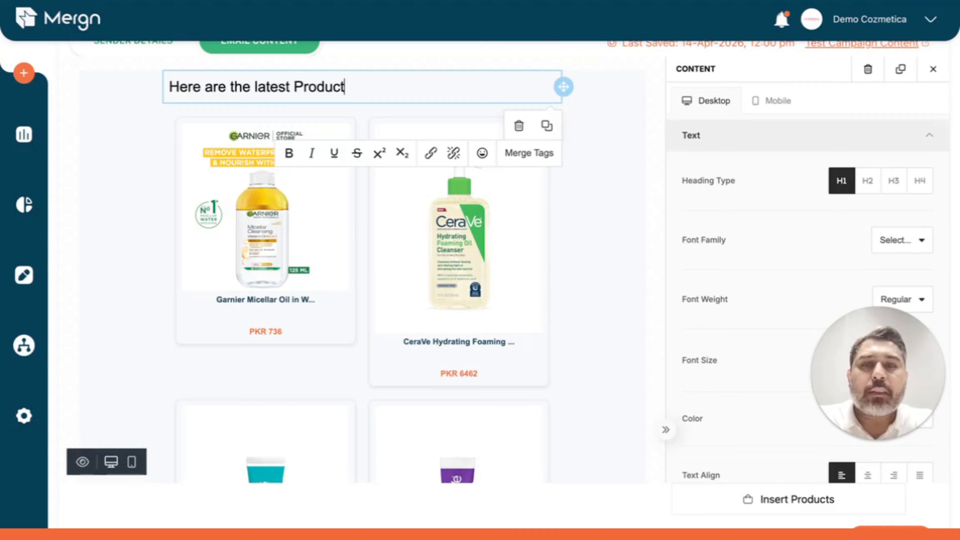
{"action": "type", "text": "ere are the latest Products you might be Interested In!"}
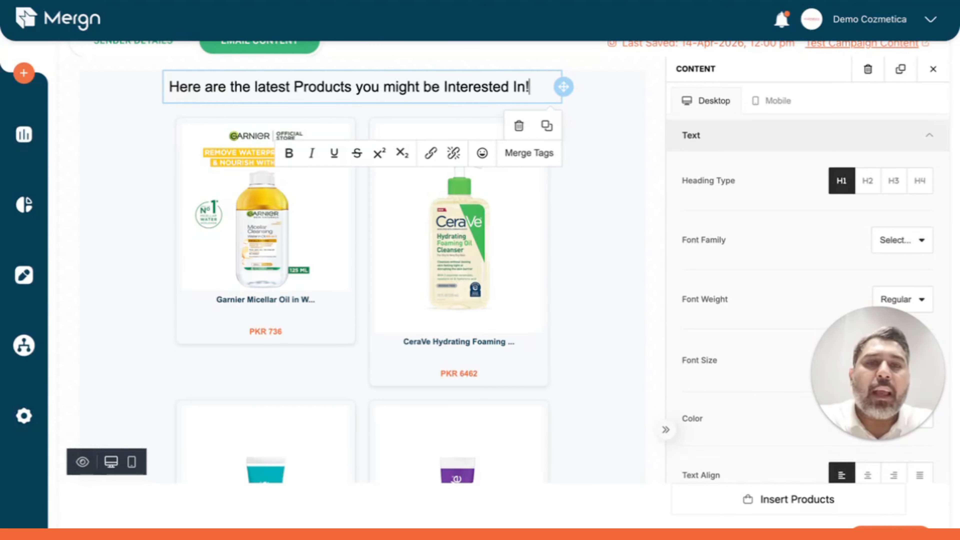
Center-align the heading above the products and save the email content
{"action": "key", "text": "ctrl+a"}
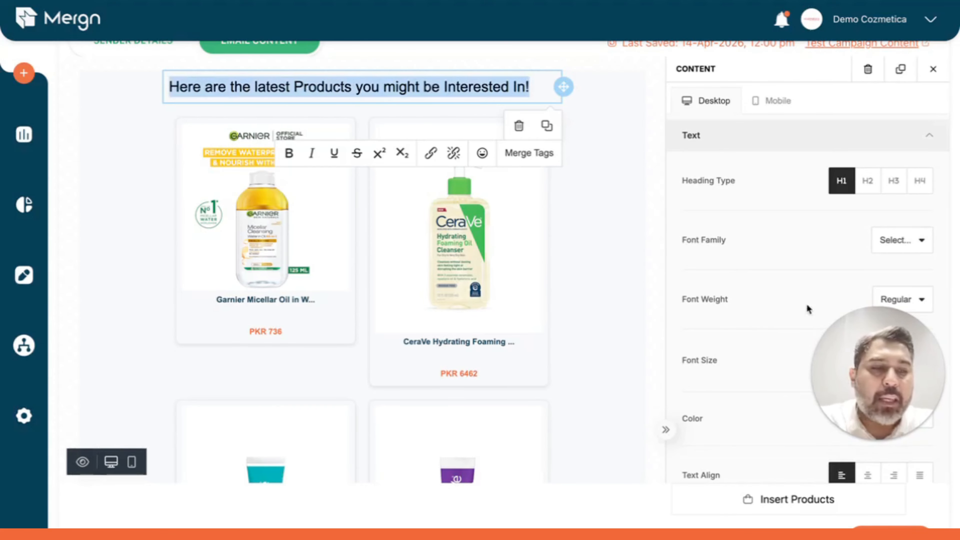
{"action": "left_click", "coordinate": [868, 475]}
{"action": "scroll", "coordinate": [585, 350], "scroll_direction": "down", "scroll_amount": 7}
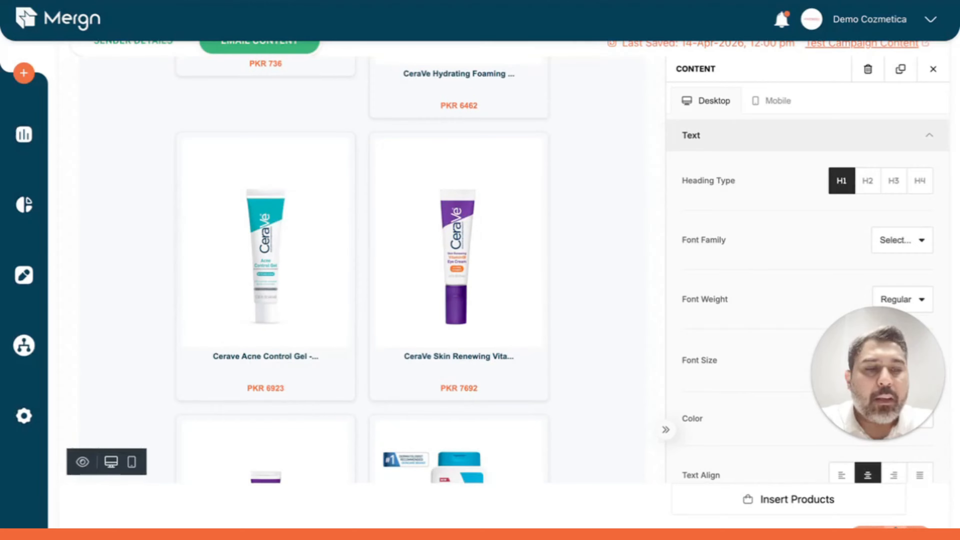
{"action": "left_click", "coordinate": [912, 526]}
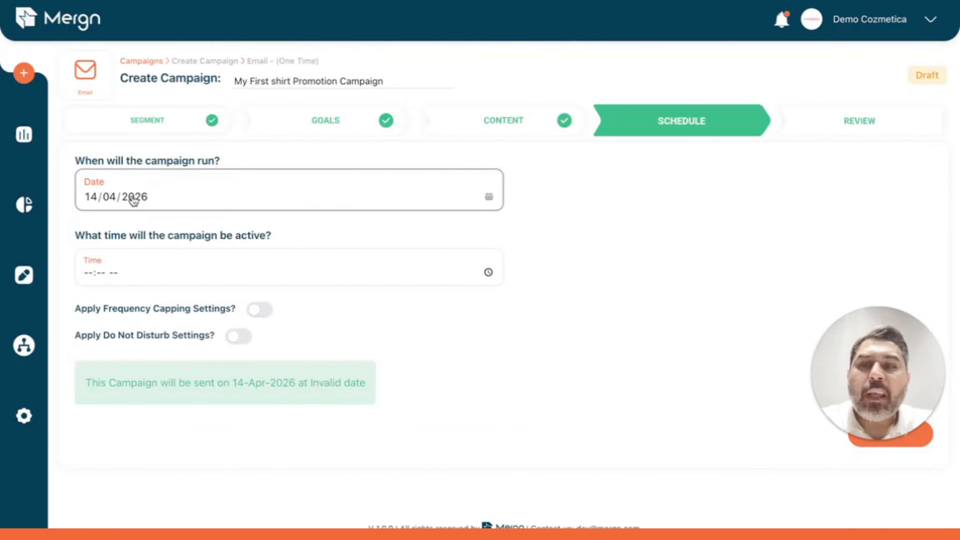
Schedule the campaign for 14/04/2026 at 03:00 PM and save the schedule
{"action": "left_click", "coordinate": [155, 197]}
{"action": "left_click", "coordinate": [161, 331]}
{"action": "left_click", "coordinate": [91, 271]}
{"action": "left_click", "coordinate": [87, 273]}
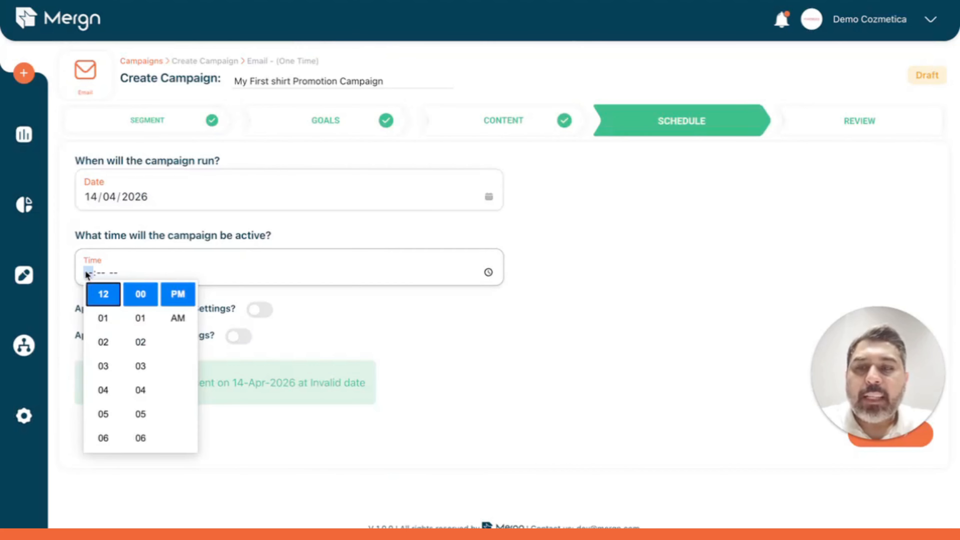
{"action": "left_click", "coordinate": [103, 365]}
{"action": "left_click", "coordinate": [403, 334]}
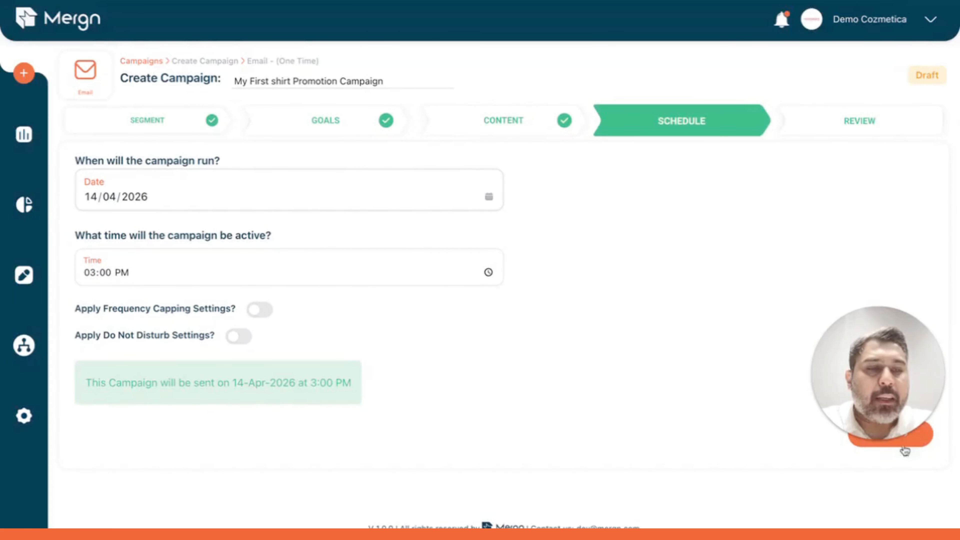
{"action": "left_click", "coordinate": [909, 439]}
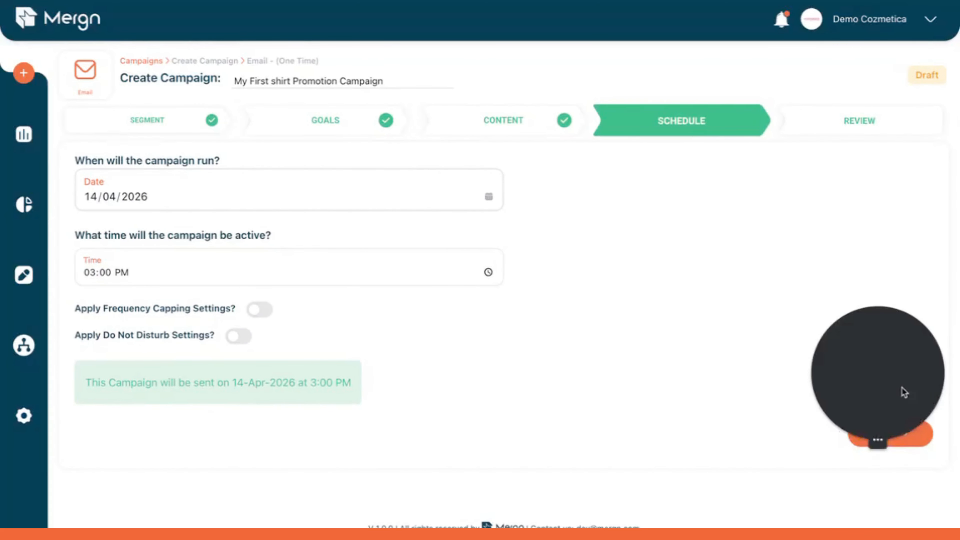
{"action": "left_click", "coordinate": [889, 433]}
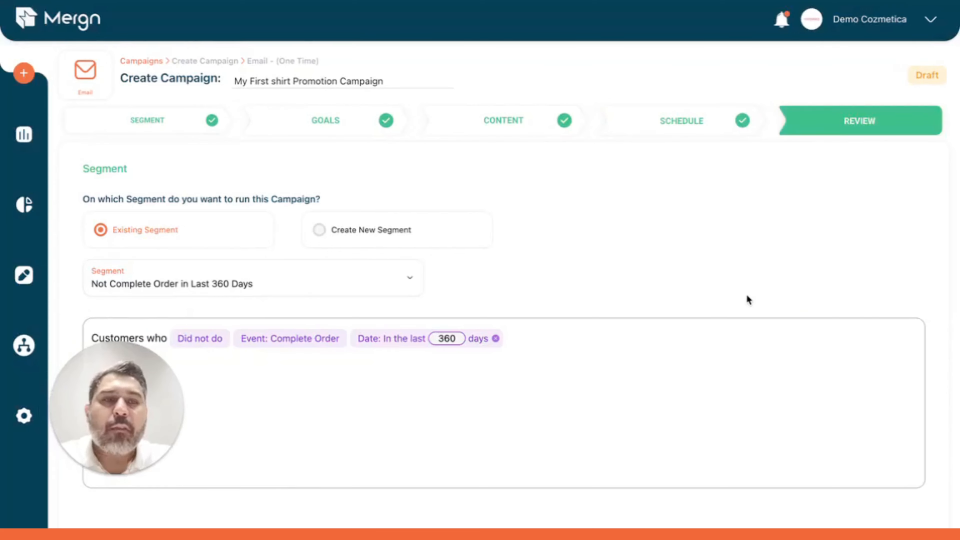
Review the campaign summary from the segment down to the schedule and publishing section
{"action": "scroll", "coordinate": [746, 294], "scroll_direction": "down", "scroll_amount": 15}
{"action": "scroll", "coordinate": [746, 294], "scroll_direction": "up", "scroll_amount": 1}
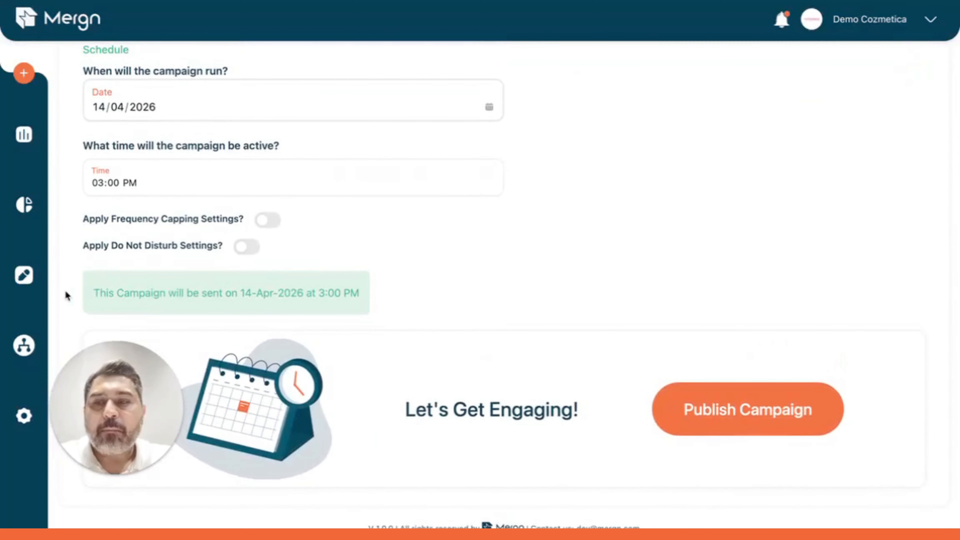